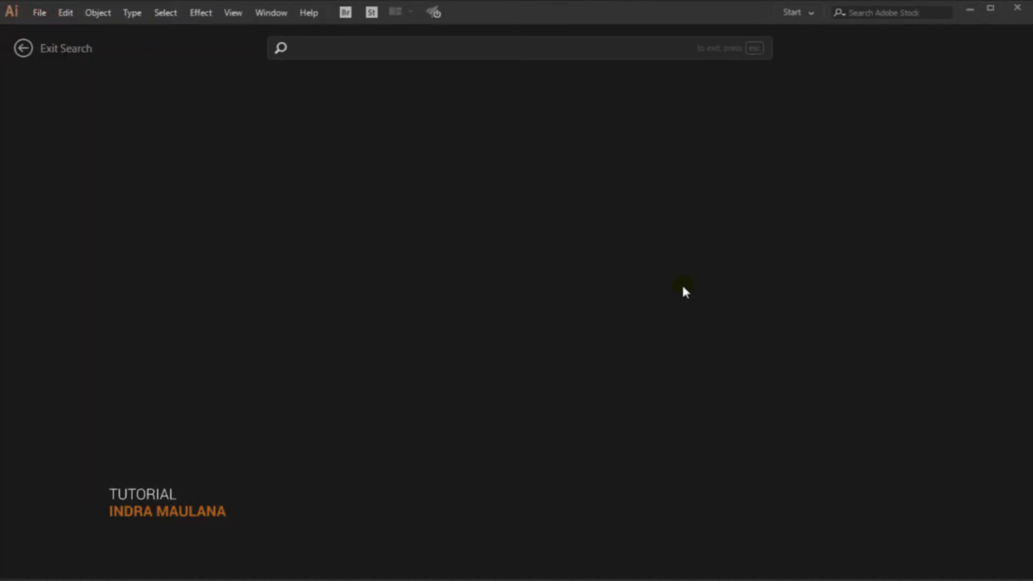
Start a new document with the A4 preset, 210 × 297 mm portrait
key(ctrl+n)
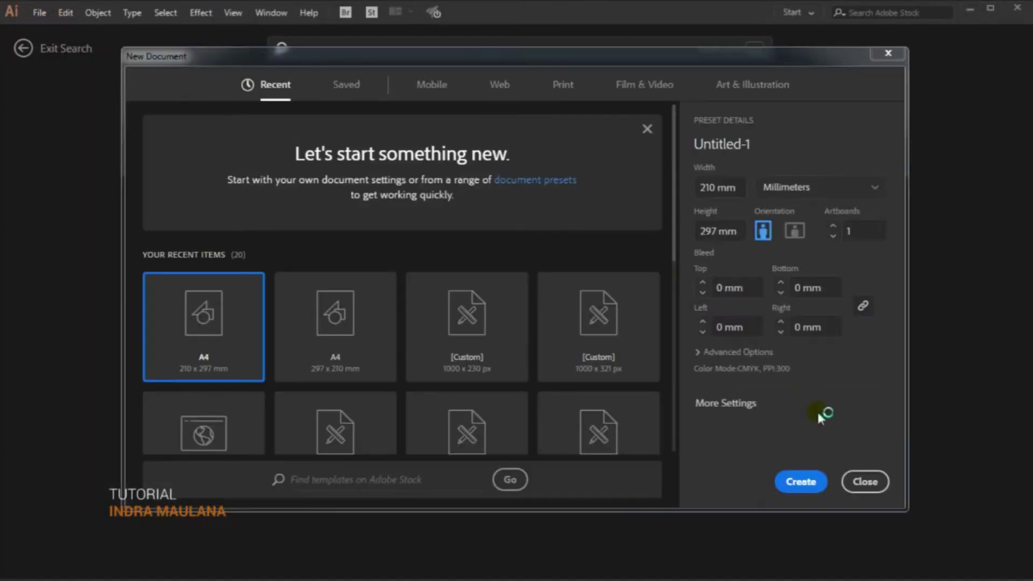
Create the blank A4 document and click a six-sided hexagon onto the page
click(801, 481)
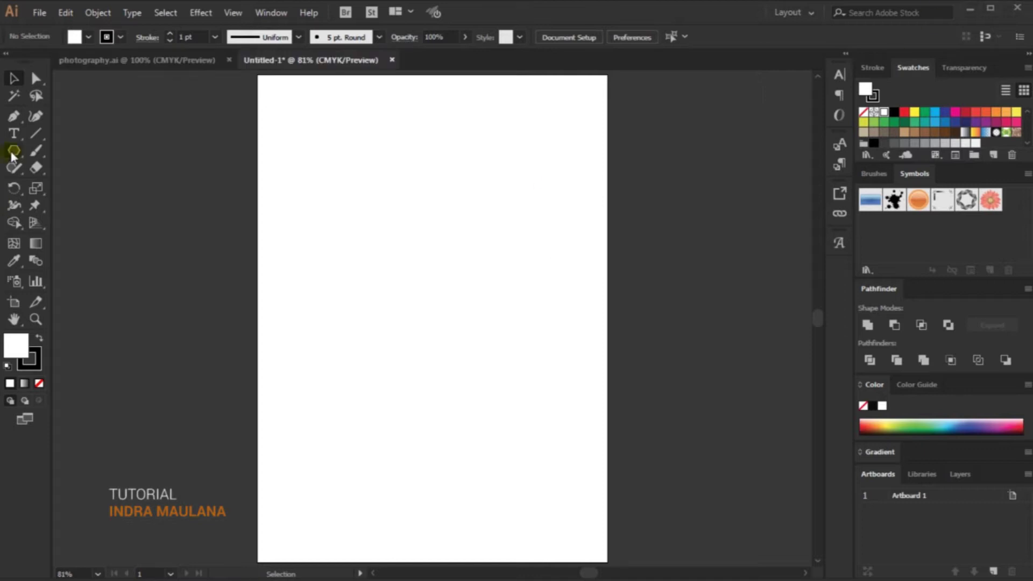
click(428, 266)
key(Return)
click(271, 12)
Set the hexagon's side length and move it toward the page's lower right
click(322, 495)
click(717, 207)
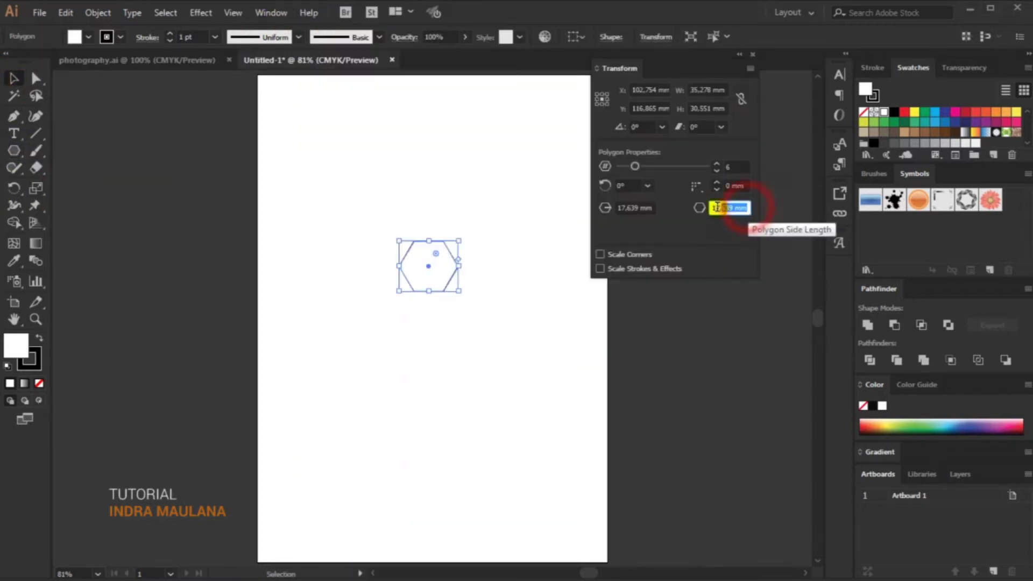
click(752, 54)
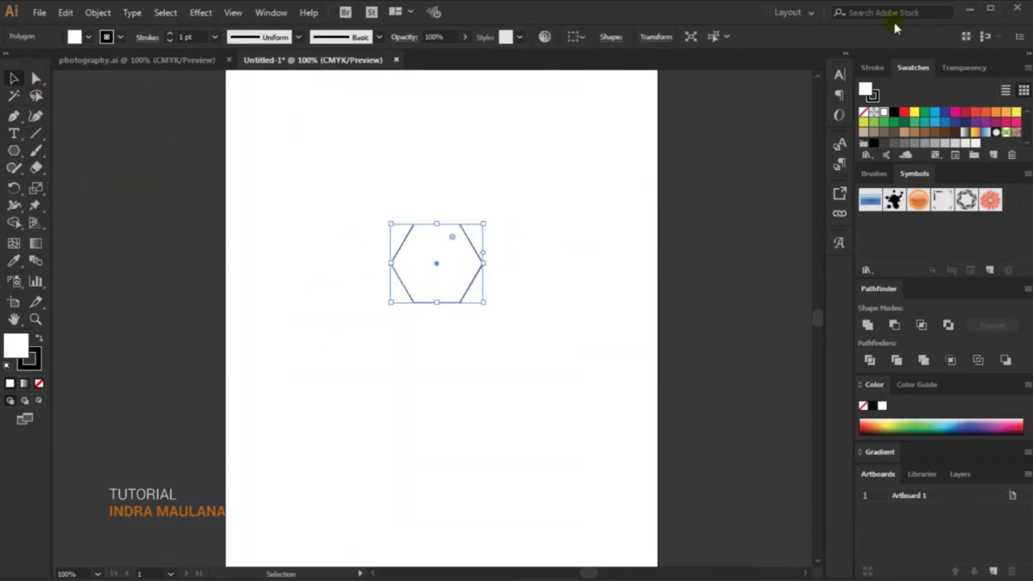
key(ctrl+minus)
drag(480, 277, 604, 495)
key(ctrl+plus)
key(ctrl+plus)
key(ctrl+plus)
Set the hexagon's fill to None
click(88, 37)
click(5, 59)
click(637, 406)
key(ctrl+minus)
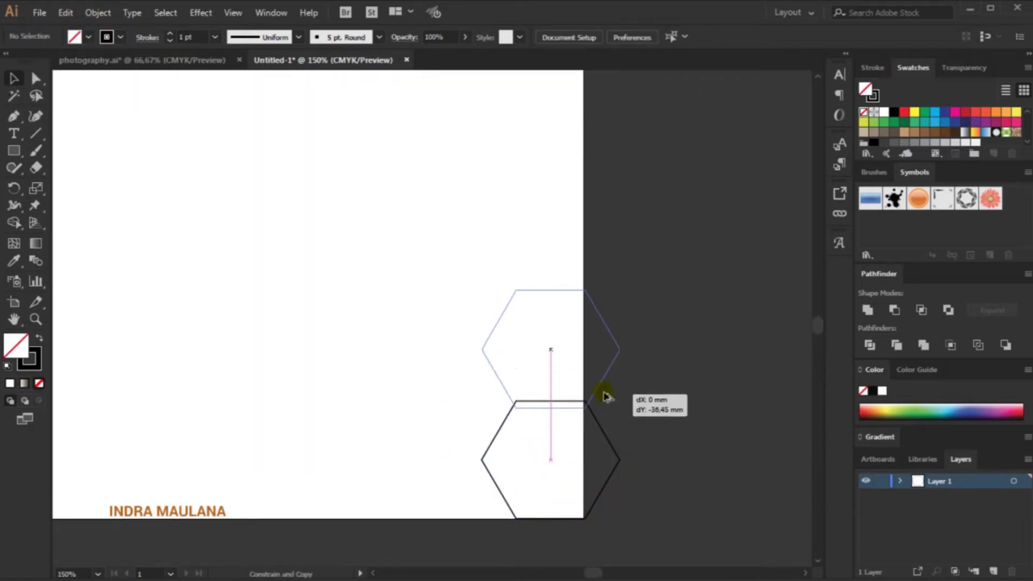
Stack hexagon copies into a column, then repeat the column leftward, offset half a cell
drag(604, 396, 604, 396)
key(ctrl+d)
key(ctrl+d)
key(ctrl+d)
key(ctrl+minus)
key(ctrl+minus)
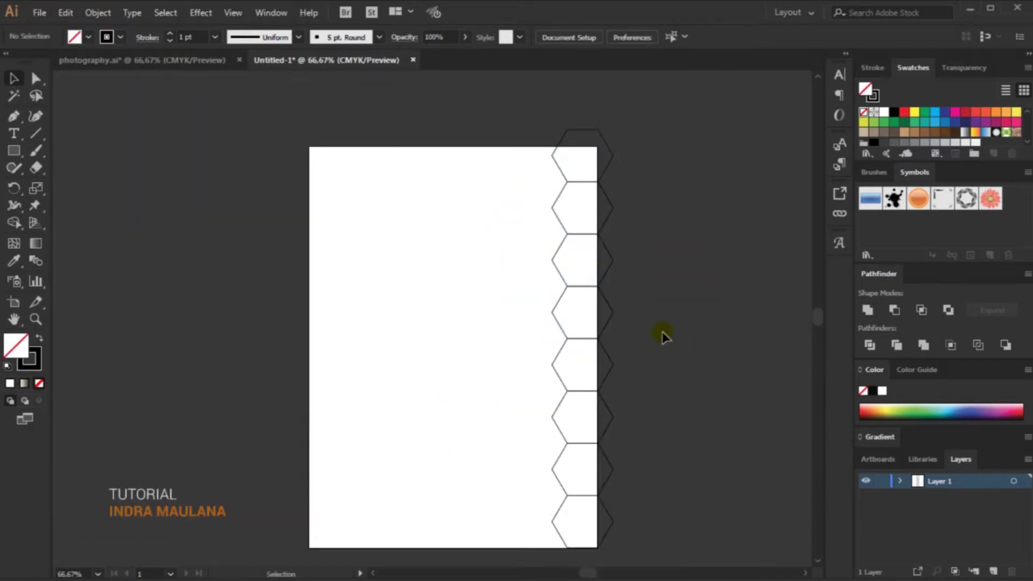
key(ctrl+a)
drag(574, 290, 546, 254)
key(ctrl+d)
key(ctrl+d)
key(ctrl+d)
key(ctrl+d)
Delete the hexagons hanging below the page's bottom edge
click(256, 199)
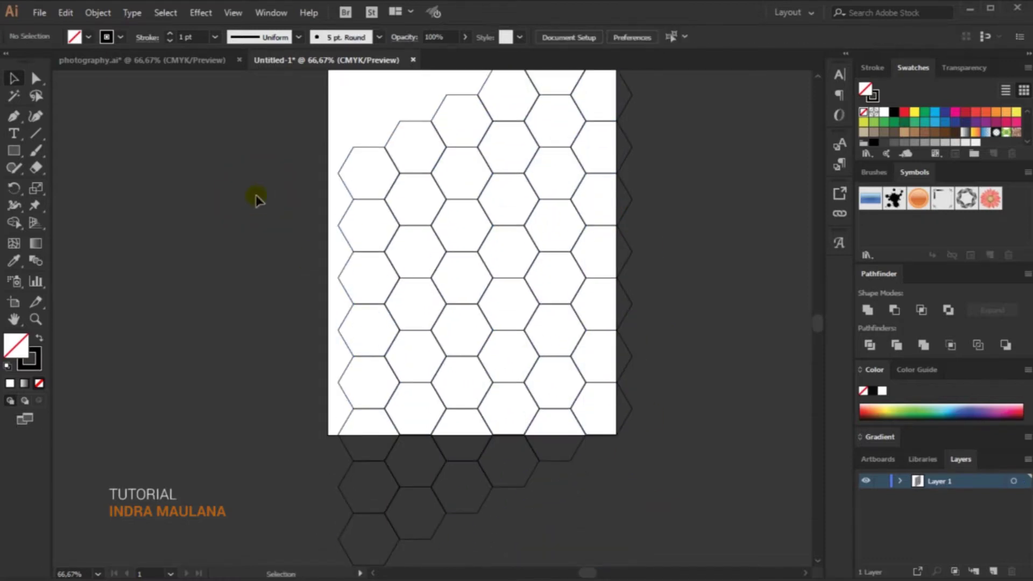
scroll(580, 516, up, 1)
drag(513, 506, 307, 418)
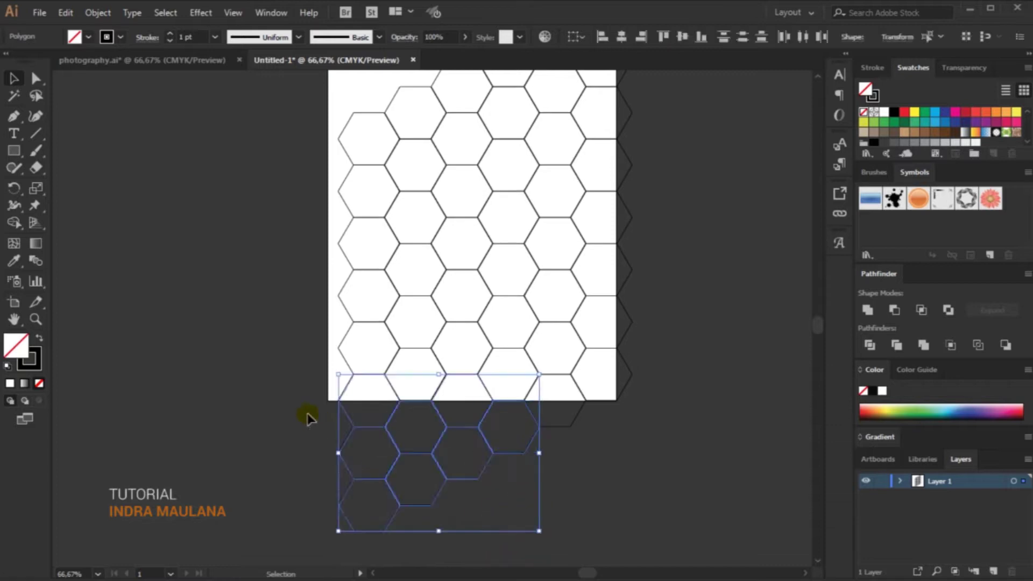
key(Delete)
scroll(427, 392, up, 1)
drag(526, 461, 357, 427)
key(Delete)
scroll(428, 489, up, 1)
drag(481, 457, 508, 415)
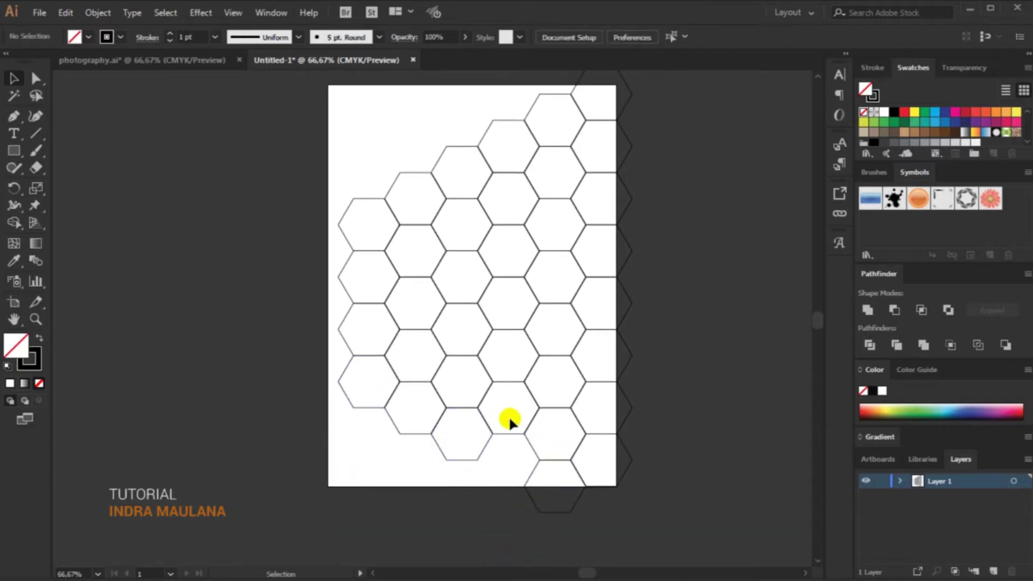
key(Delete)
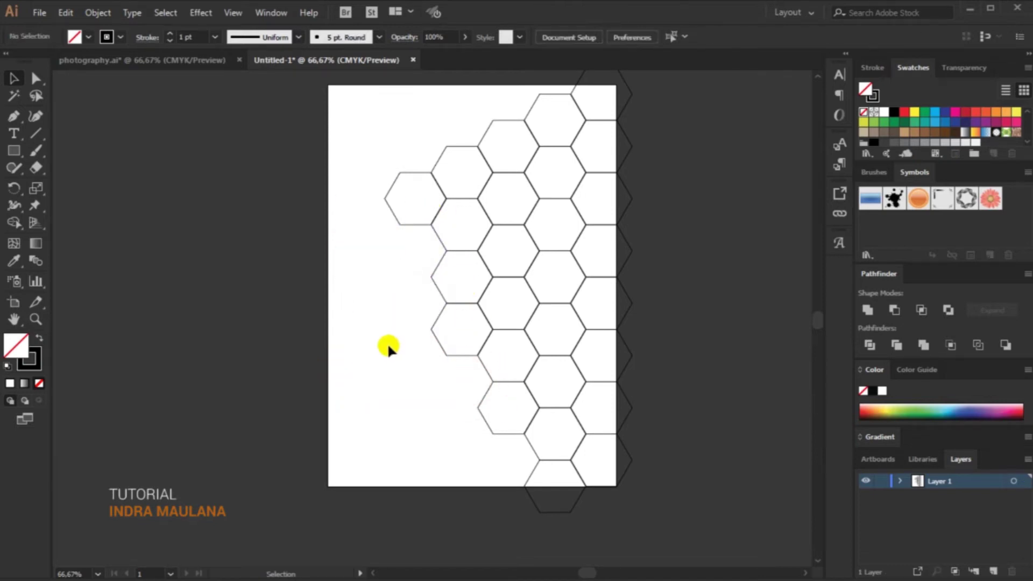
Add hexagon copies at the top-left of the cluster, then select all the hexagons
scroll(390, 348, up, 1)
mouse_move(414, 194)
mouse_down()
mouse_move(454, 153)
mouse_move(556, 129)
mouse_up()
click(388, 294)
scroll(514, 199, up, 1)
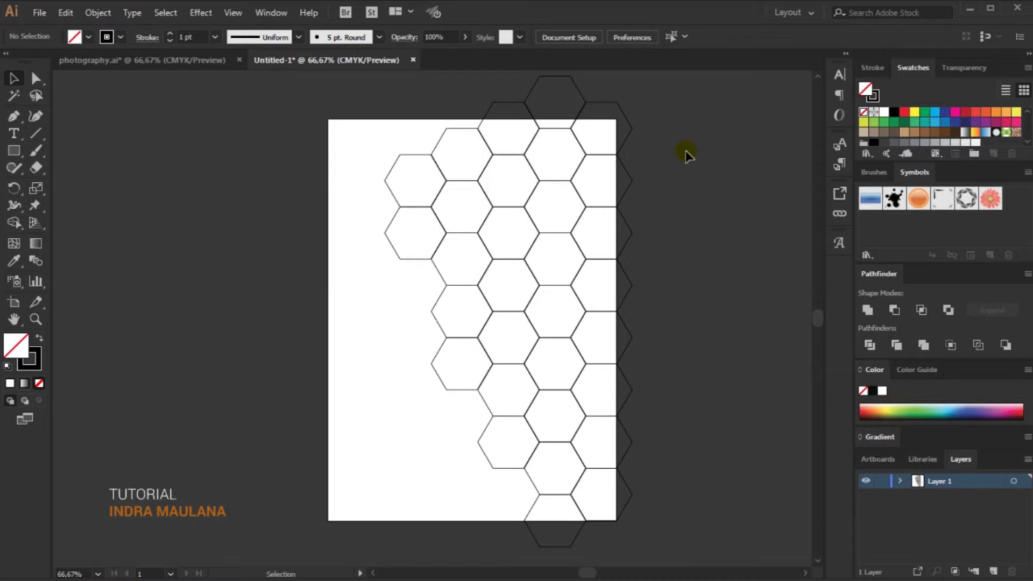
drag(731, 540, 731, 540)
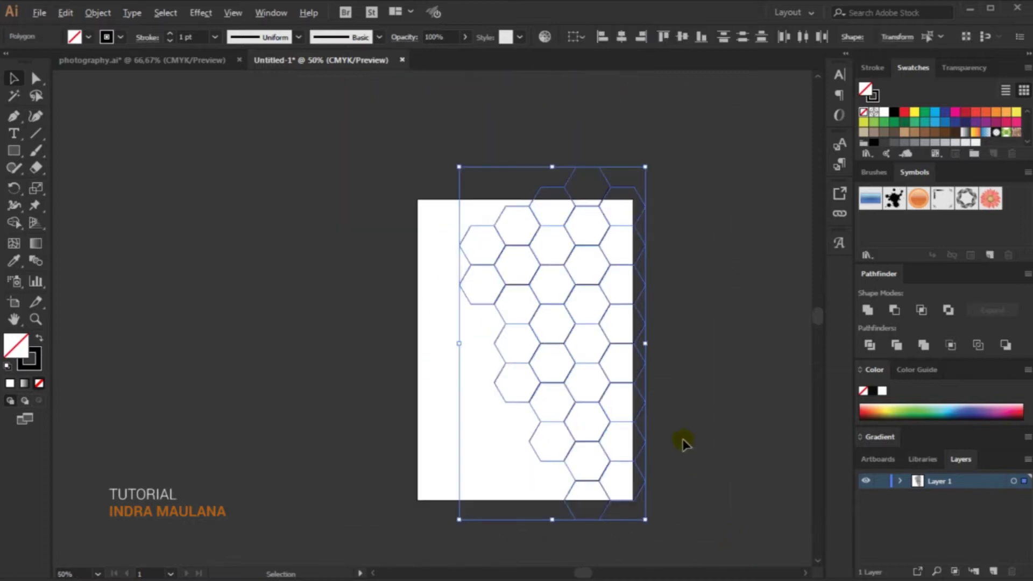
Group the hexagons and put a white-outlined copy of the group right of the page
key(ctrl+minus)
click(638, 382)
drag(230, 104, 628, 511)
right_click(533, 232)
click(576, 328)
drag(521, 227, 726, 227)
click(120, 36)
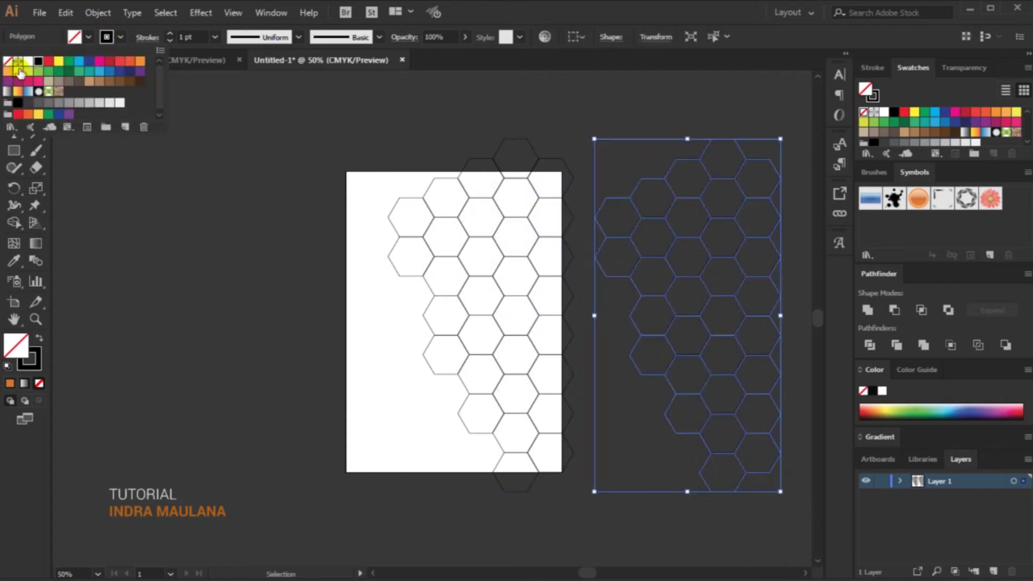
click(27, 61)
click(143, 279)
Unite the on-page hexagons into one black-filled compound path, then open Place
drag(160, 276, 575, 521)
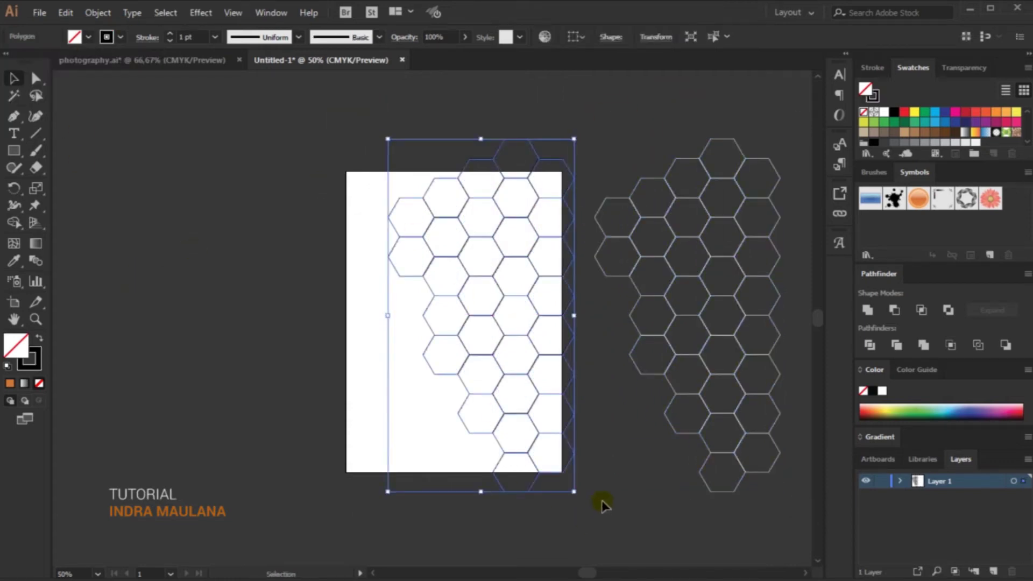
click(867, 310)
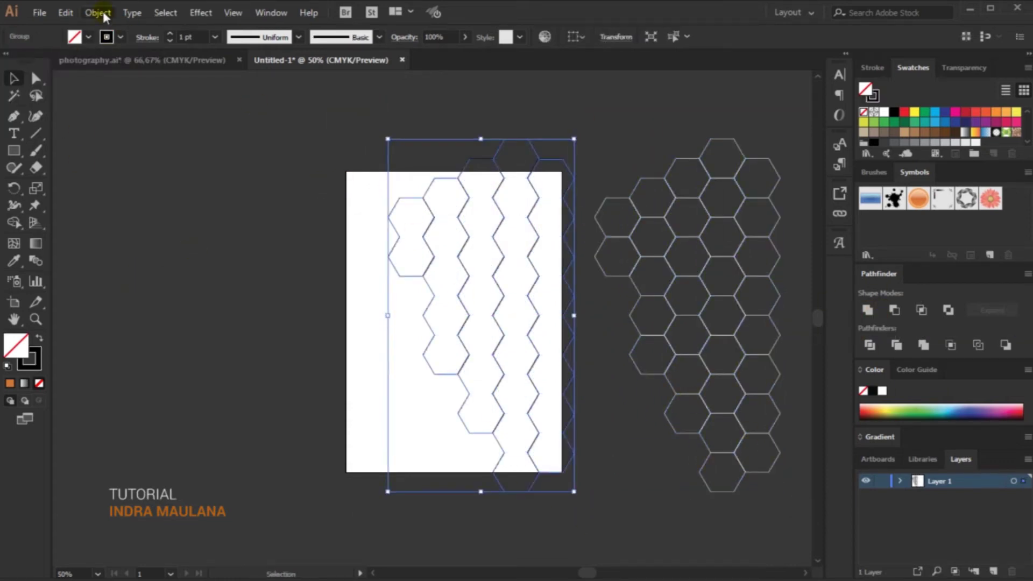
click(97, 12)
click(385, 520)
key(shift+x)
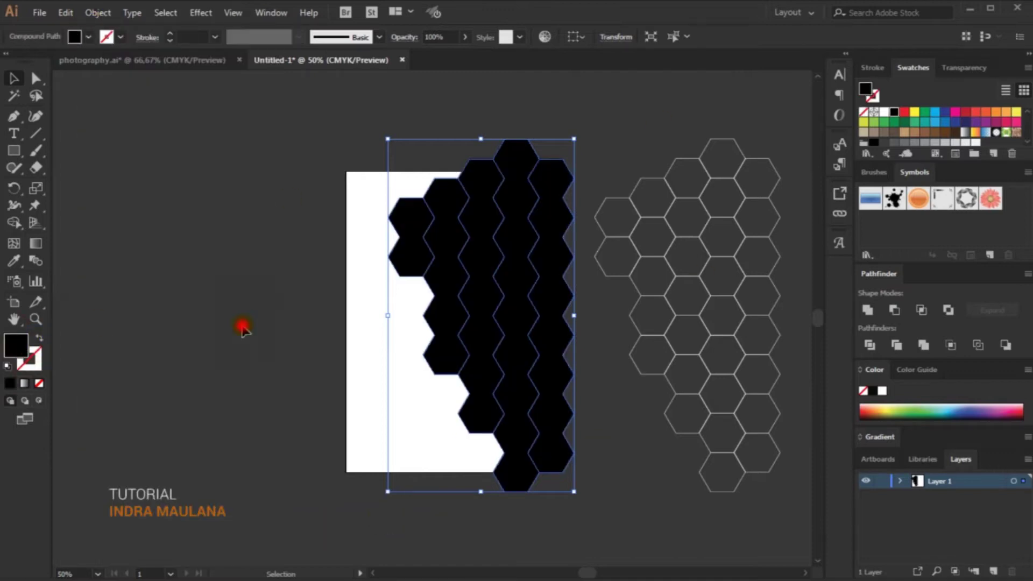
click(242, 325)
key(ctrl+shift+p)
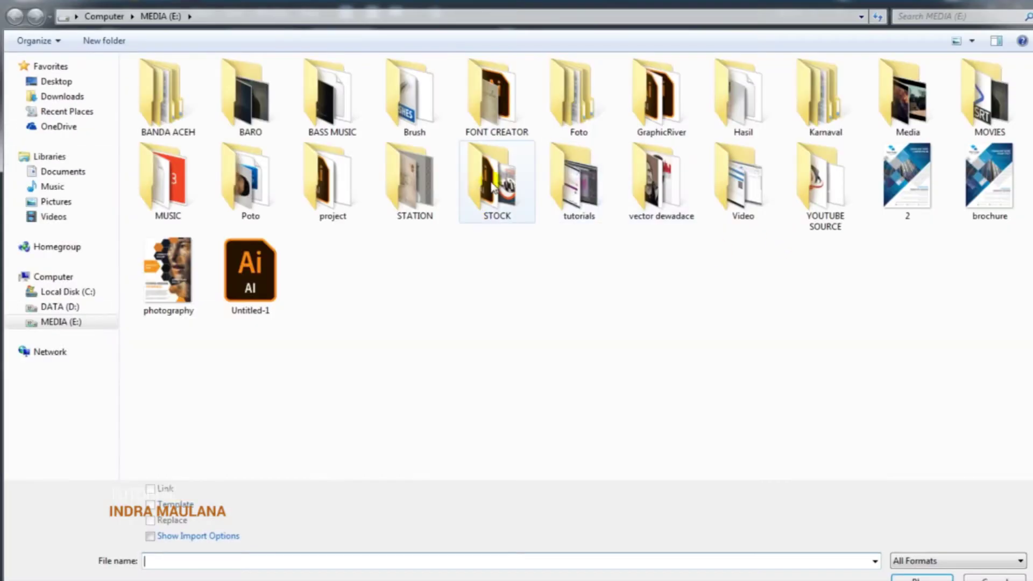
Place the portrait photo from the STOCK folder over the hexagons and send it to the back
double_click(495, 178)
double_click(569, 161)
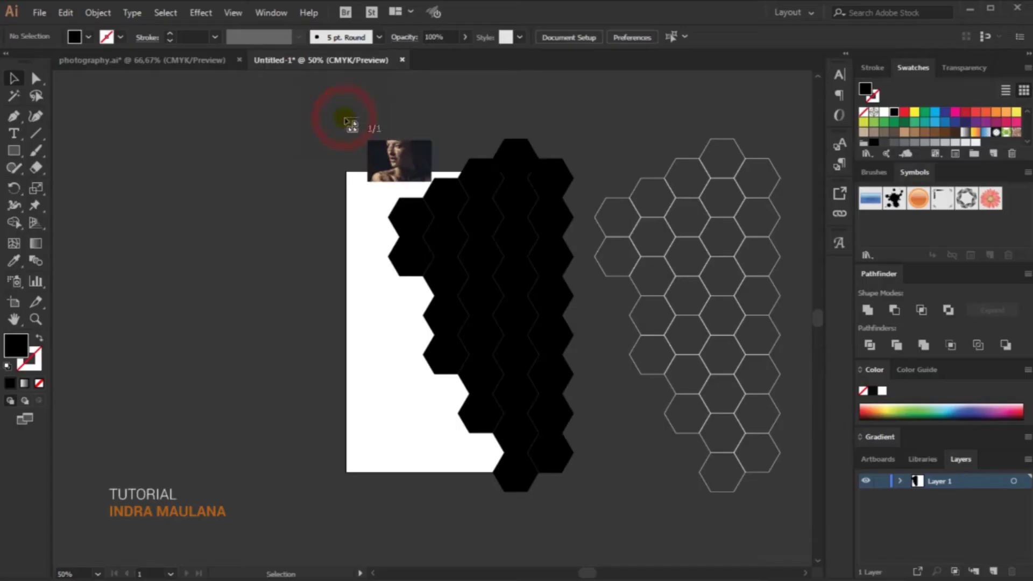
drag(369, 172, 733, 473)
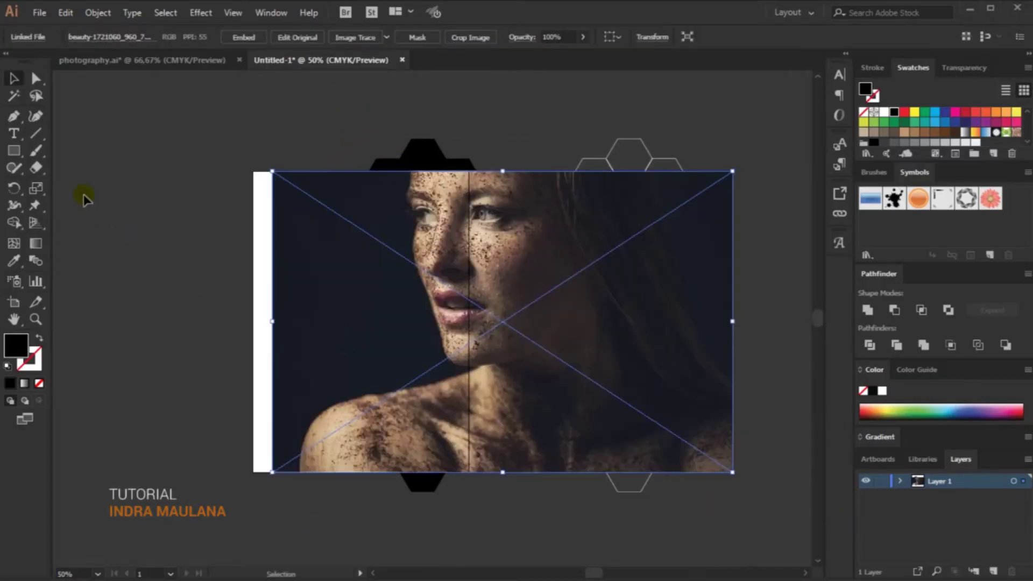
drag(538, 226, 507, 350)
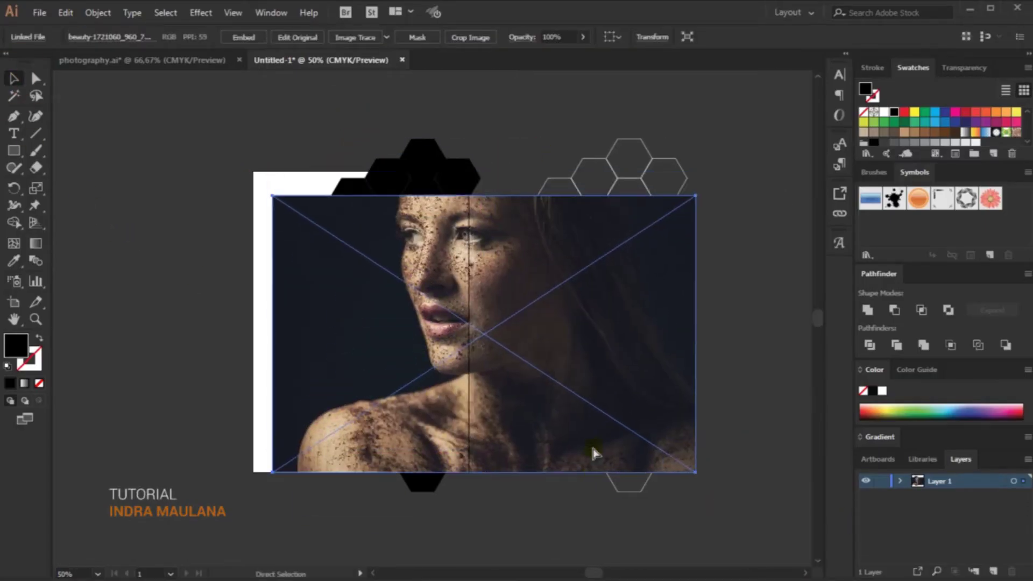
right_click(468, 240)
click(673, 407)
Clip the photo to the black hexagon shape and drag the white outline grid over it
key(ctrl+a)
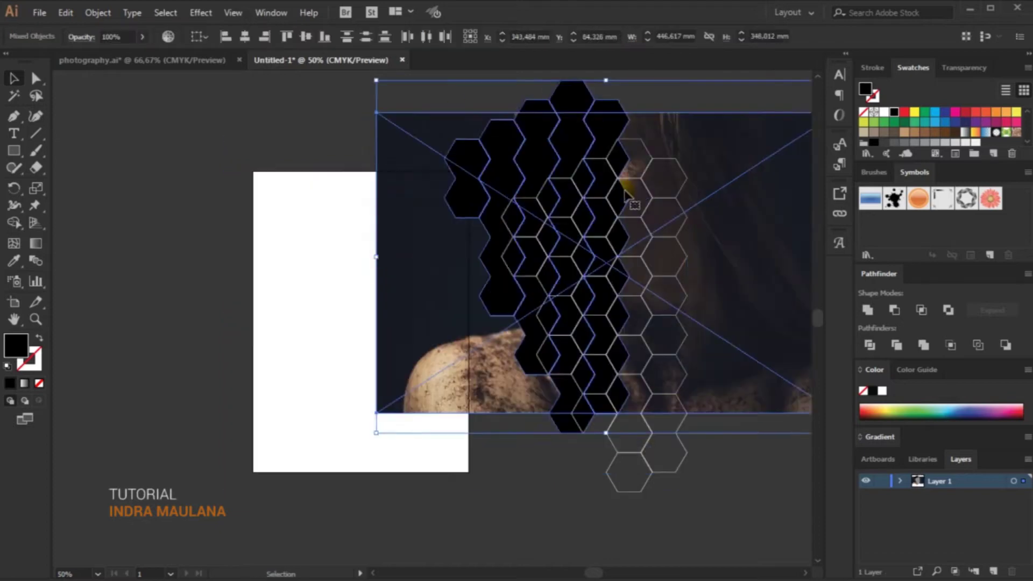
right_click(377, 248)
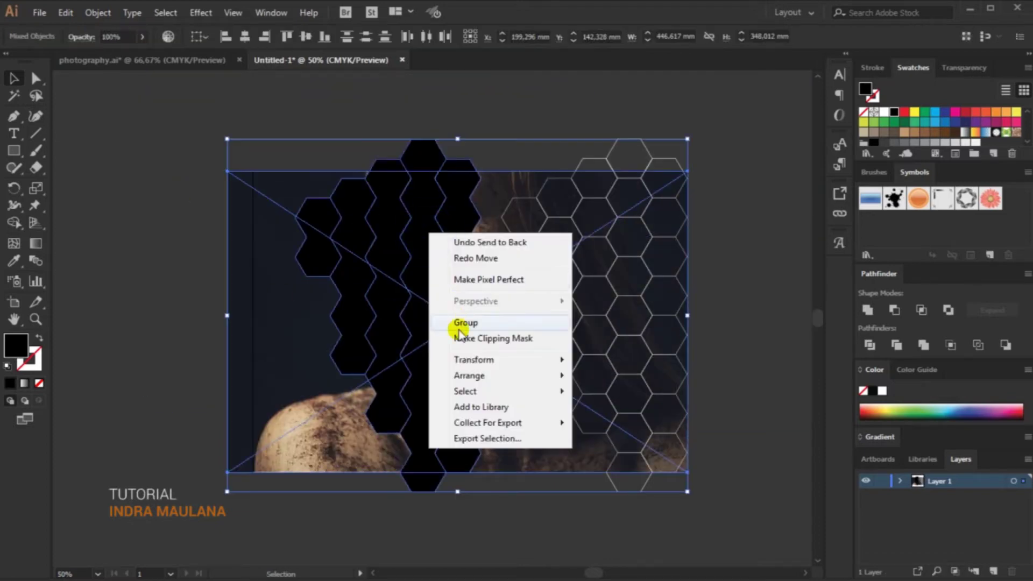
click(455, 337)
click(221, 184)
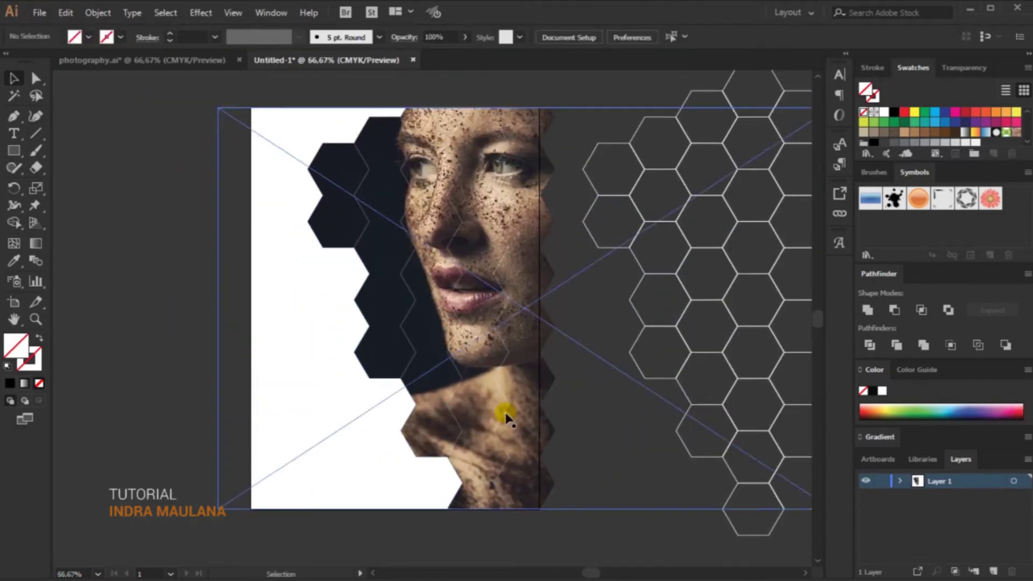
mouse_move(653, 271)
mouse_down()
mouse_move(572, 303)
mouse_move(446, 304)
mouse_up()
Move the small hexagon near the eye down-left and make the shoulder hexagon orange at 50% opacity
click(266, 212)
right_click(537, 203)
click(524, 155)
key(ctrl+a)
right_click(562, 144)
click(588, 122)
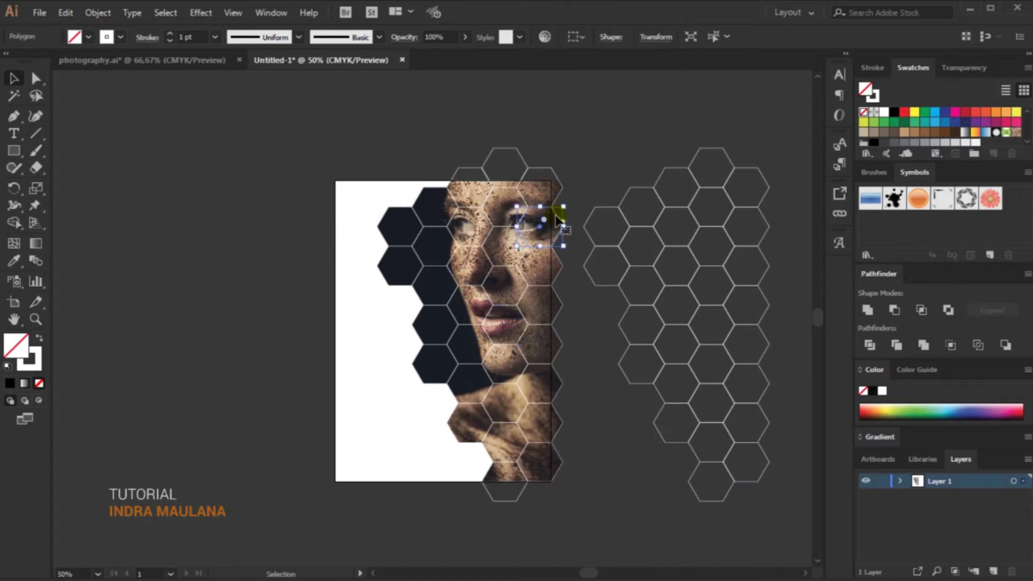
mouse_move(556, 218)
mouse_down()
mouse_move(527, 248)
mouse_move(500, 233)
mouse_up()
click(592, 118)
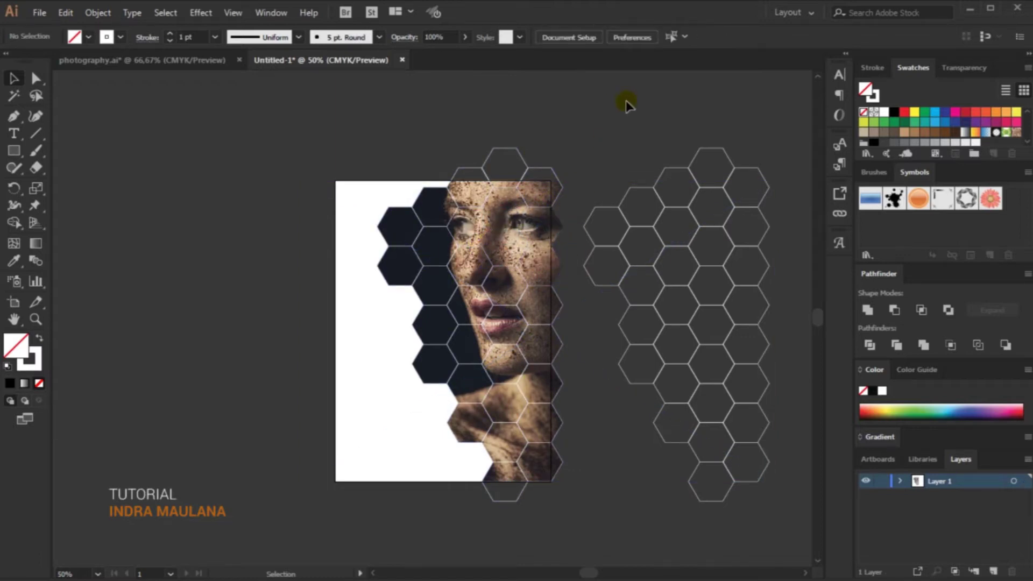
scroll(625, 100, up, 2)
scroll(579, 100, down, 2)
click(657, 431)
click(570, 425)
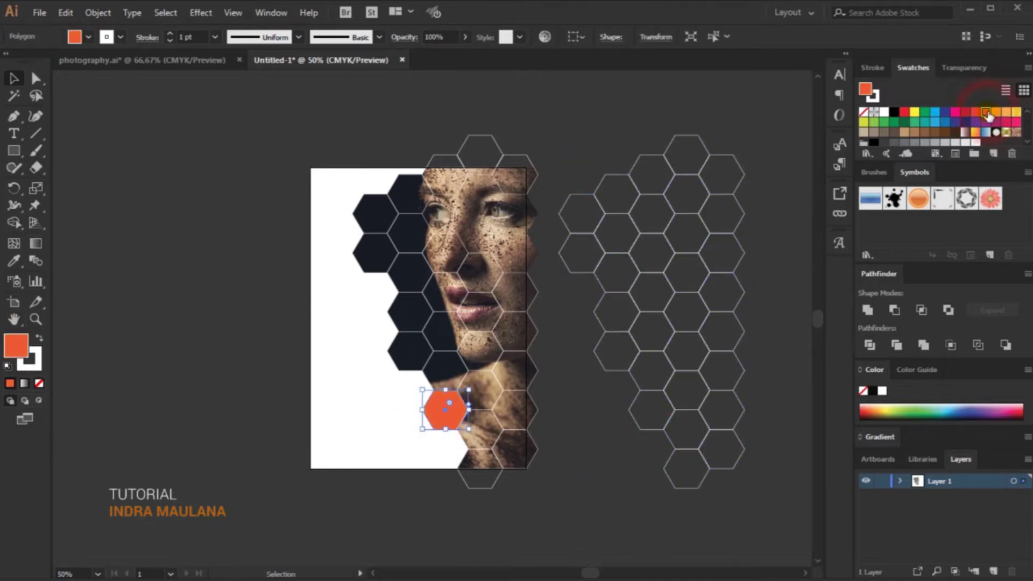
Eyedropper orange onto the shoulder, left and top hexagons
click(487, 437)
key(i)
click(437, 408)
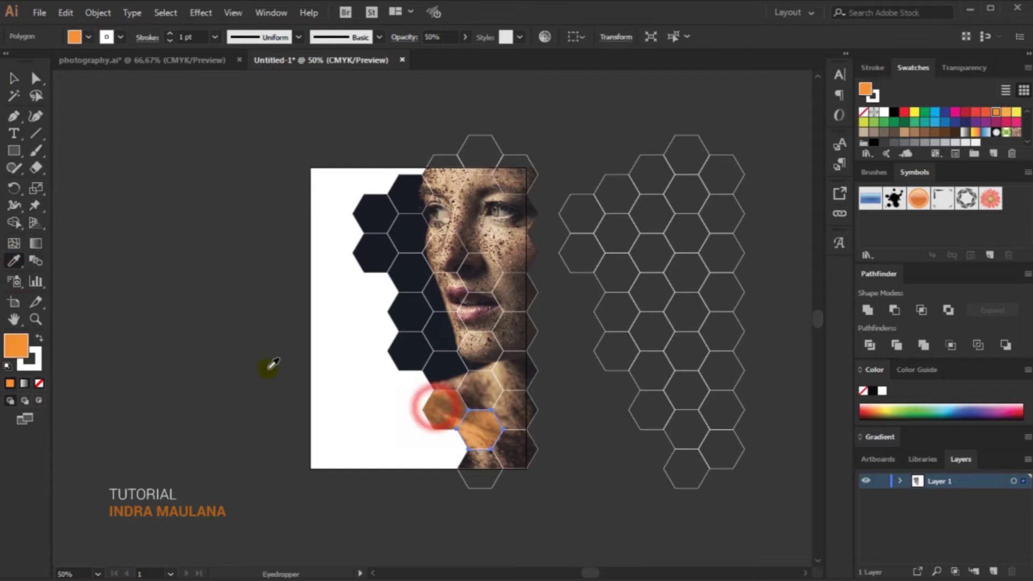
click(387, 203)
click(447, 175)
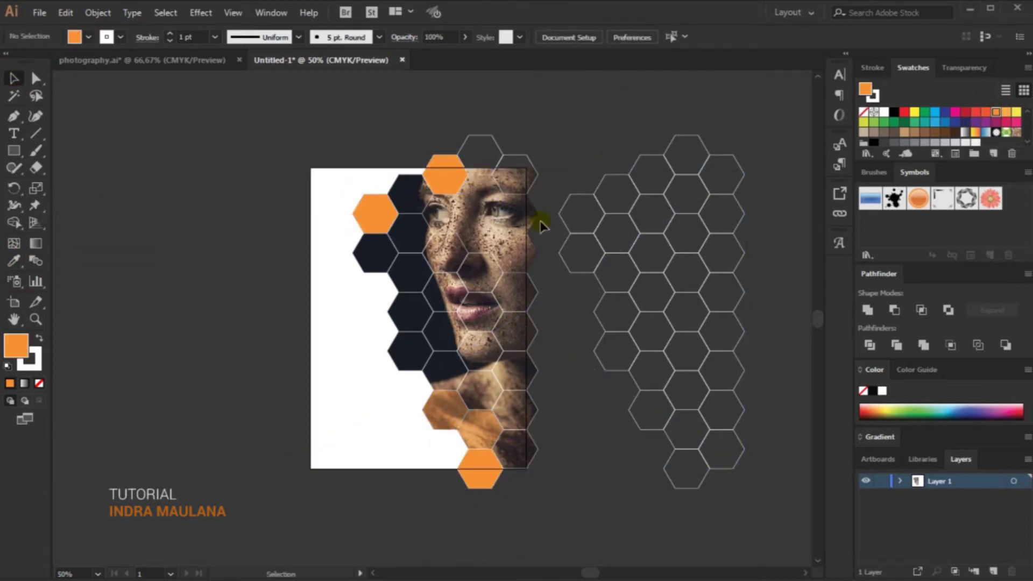
Copy an orange hexagon left, set it to 50% opacity, and place it over the lips
click(687, 177)
drag(703, 205, 534, 221)
click(38, 338)
text(50)
key(Return)
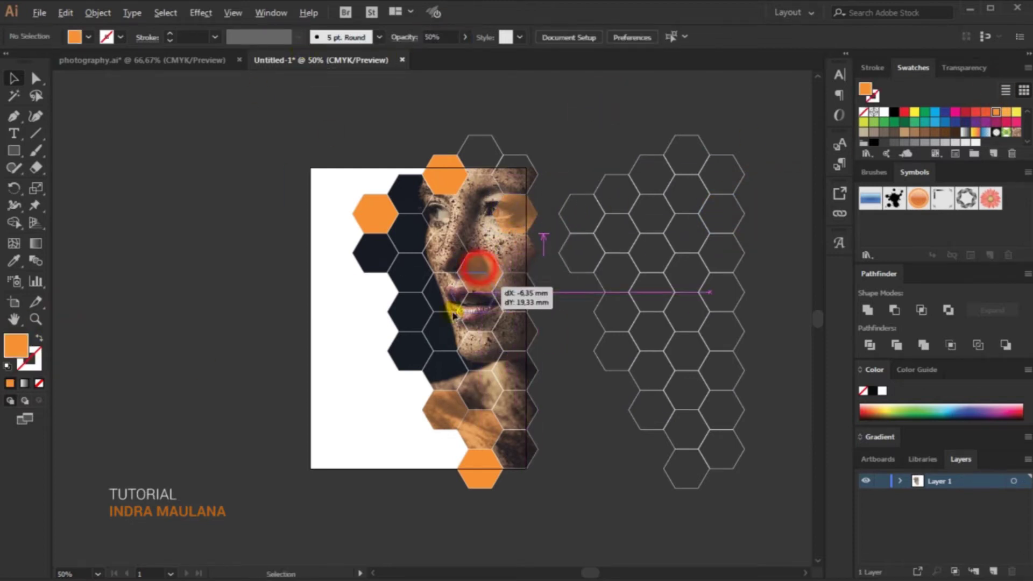
drag(473, 265, 445, 331)
Fill the empty top hexagon with navy using the Eyedropper
click(480, 153)
key(i)
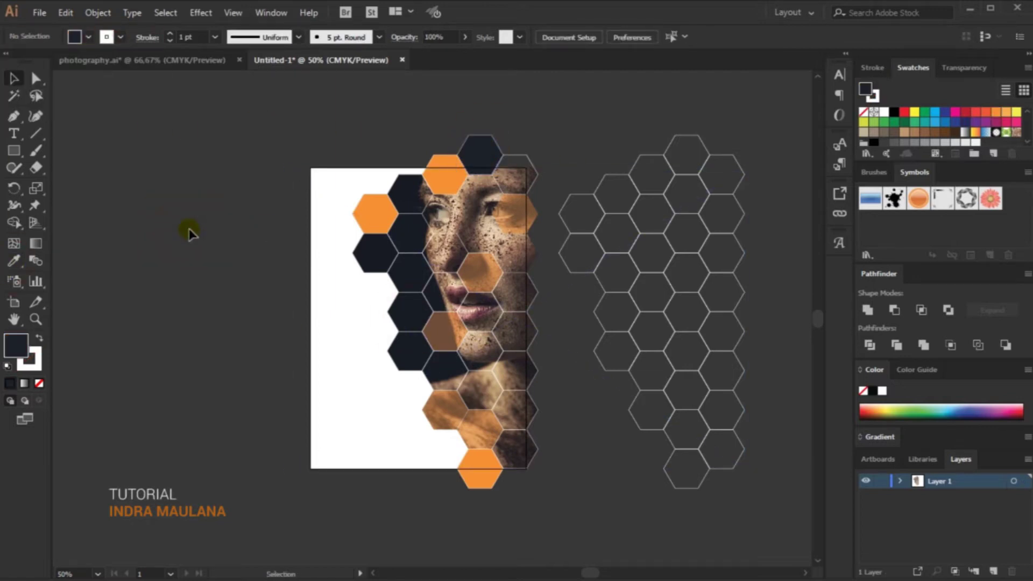
click(733, 377)
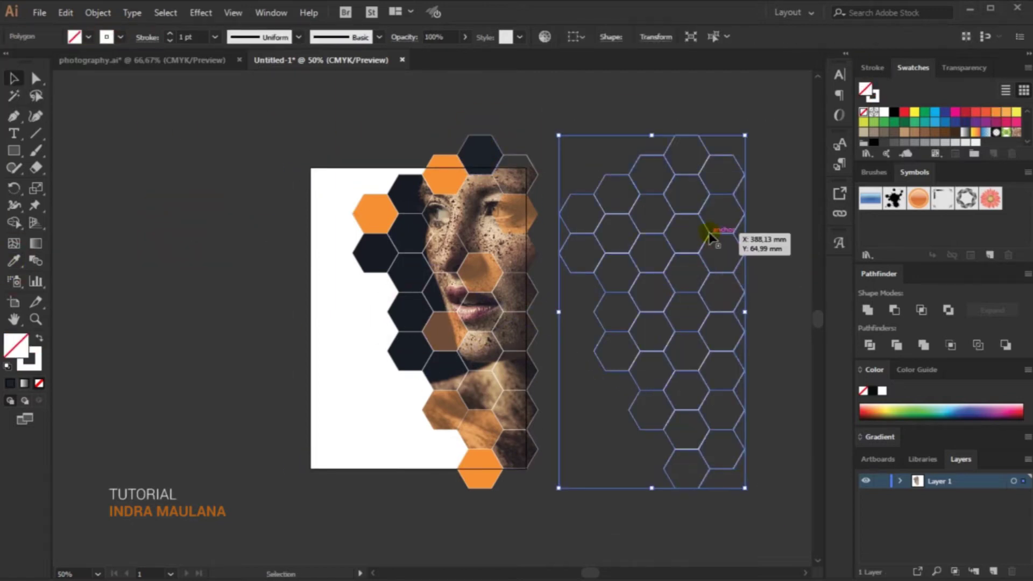
Duplicate the outline grid, give it 0.25 pt lines, shrink it and move it over the photo
key(ctrl+minus)
drag(628, 237, 728, 237)
drag(691, 445, 607, 445)
drag(440, 316, 536, 316)
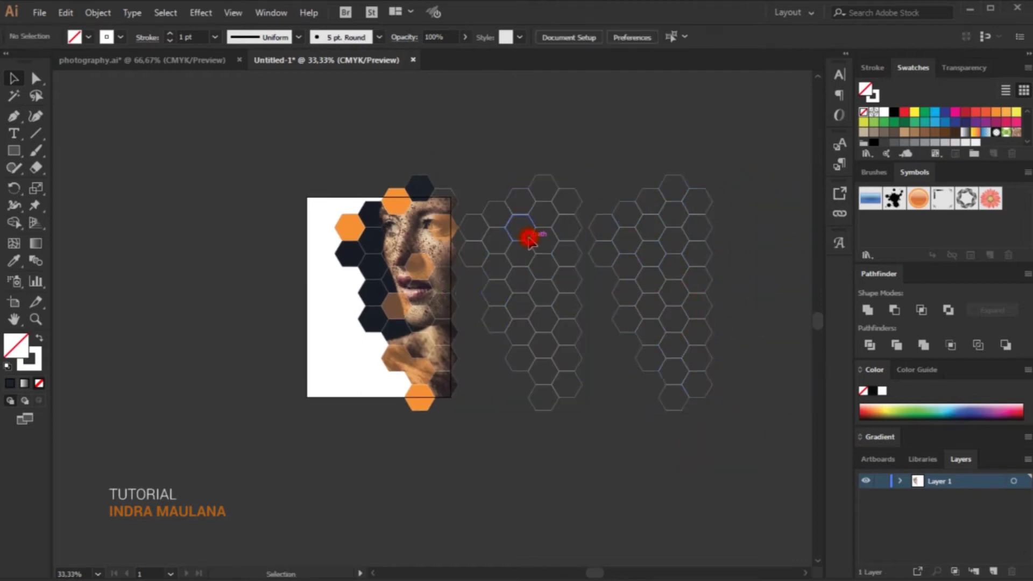
key(ctrl+plus)
click(539, 220)
click(214, 37)
drag(651, 107, 642, 125)
drag(574, 175, 398, 175)
click(120, 362)
Zoom and pan onto the portrait to inspect the overlaid grid's alignment
key(ctrl+plus)
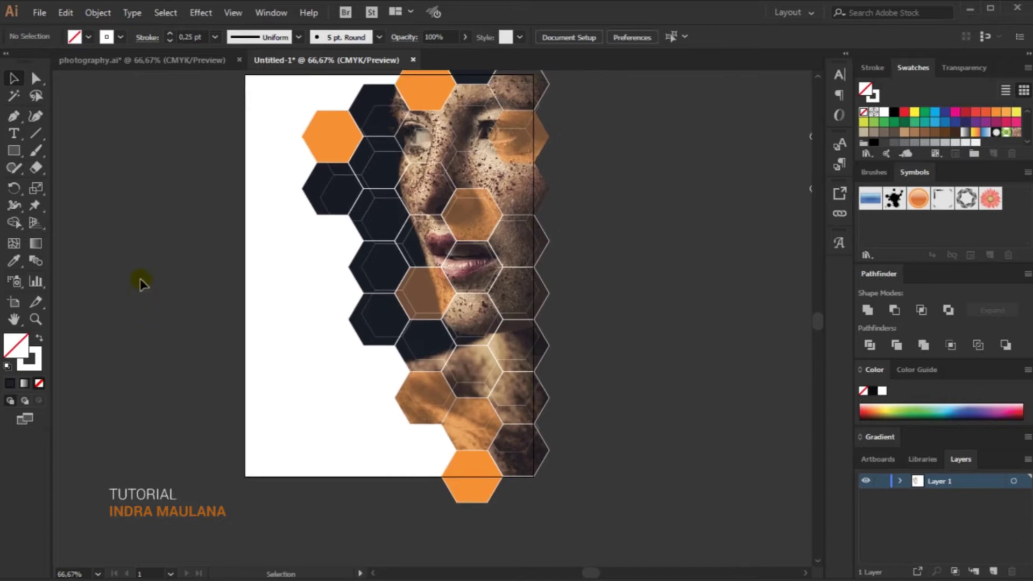
click(473, 112)
scroll(473, 113, up, 1)
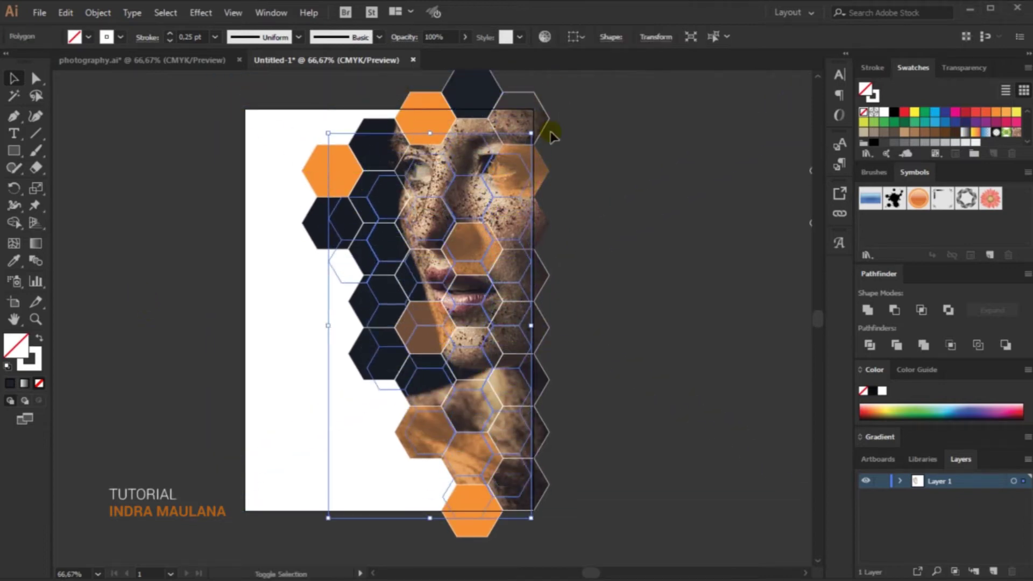
click(635, 172)
drag(635, 171, 645, 173)
click(381, 188)
click(676, 205)
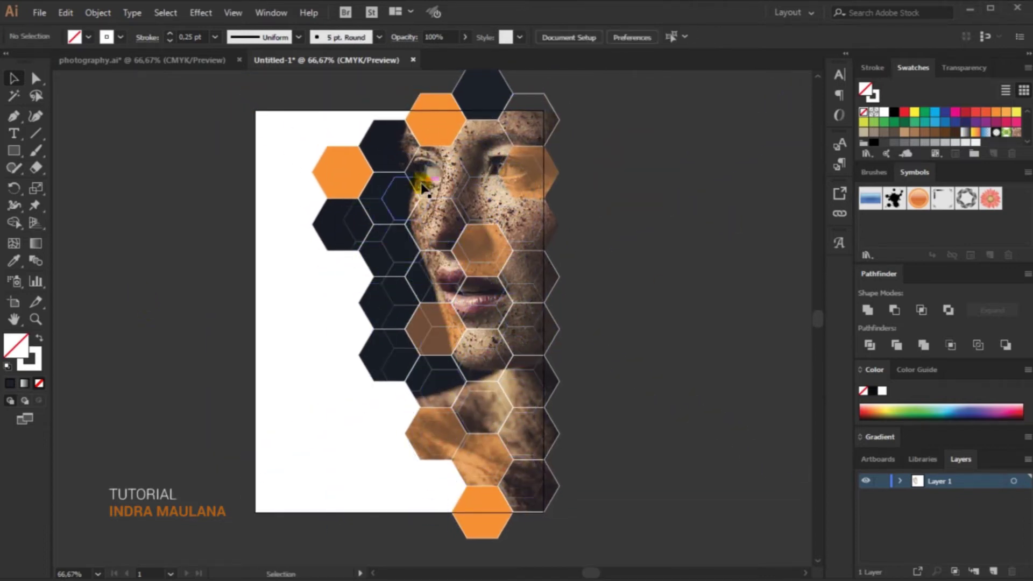
click(411, 224)
key(ctrl+plus)
Check the overlay grid by toggling its selection, then bring the spare grid into view
click(373, 184)
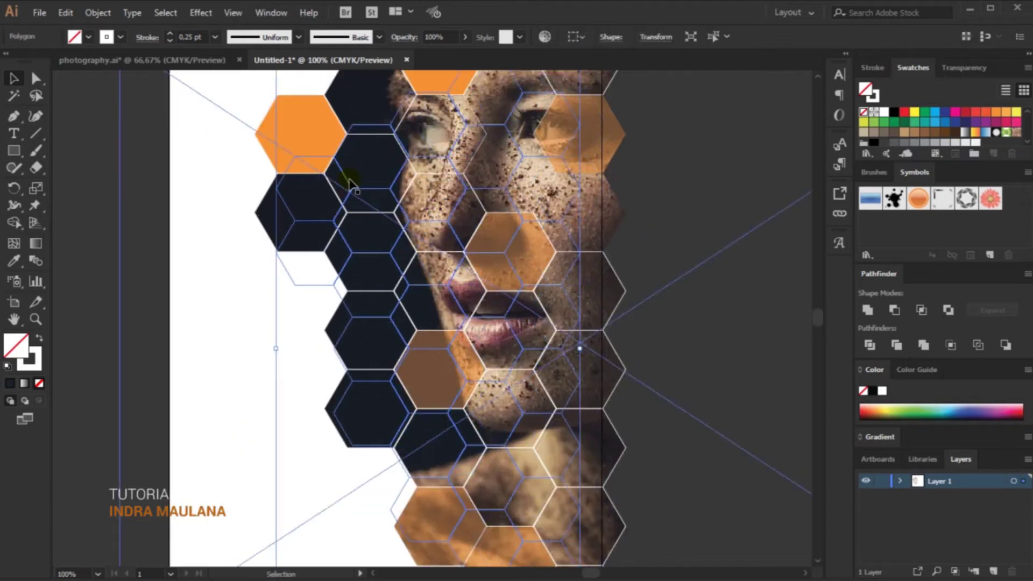
key(ctrl+minus)
click(684, 217)
click(451, 260)
click(671, 265)
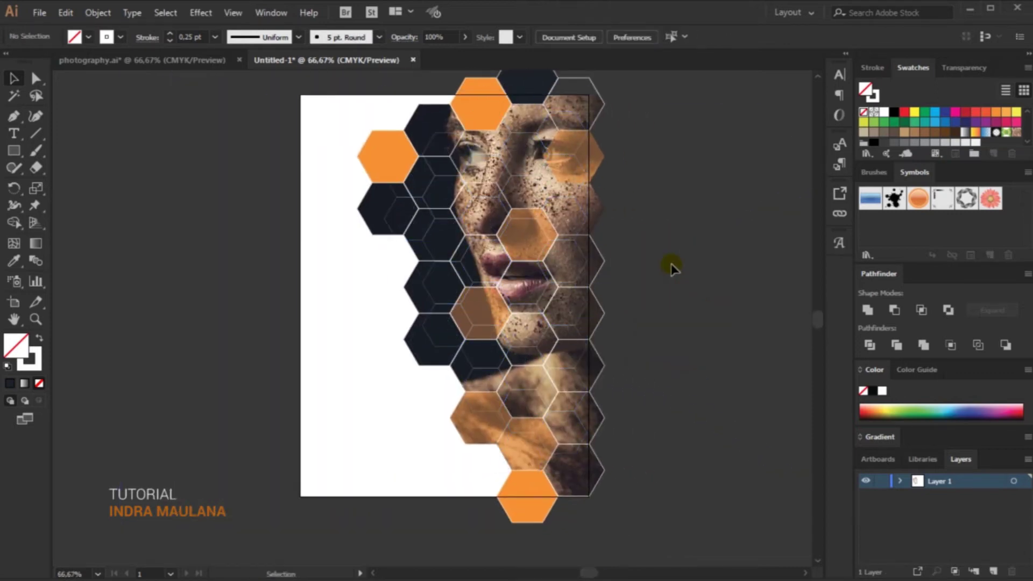
click(447, 169)
click(706, 206)
click(438, 253)
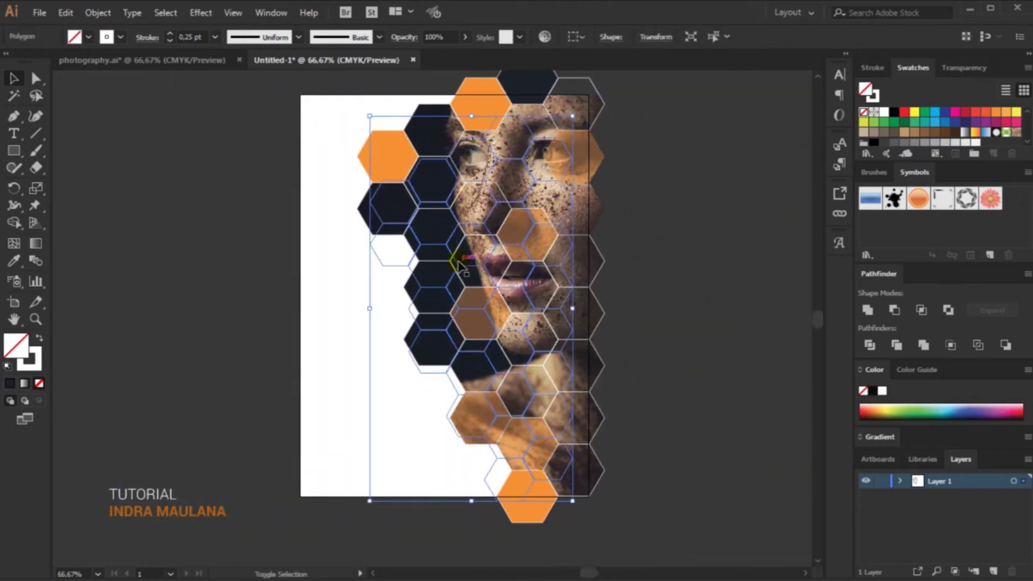
click(703, 228)
drag(703, 224, 576, 256)
key(ctrl+minus)
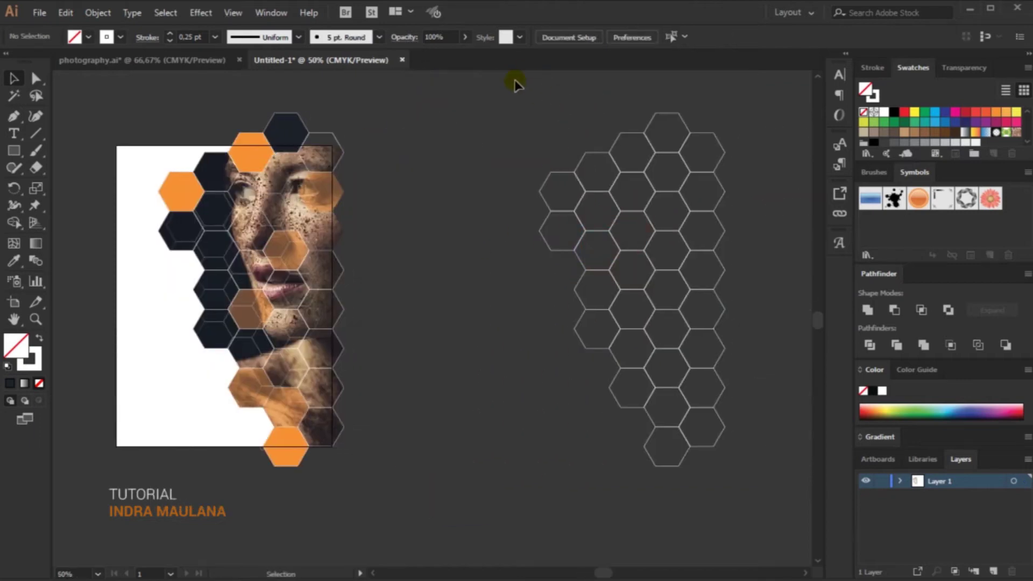
Give the spare hexagon grid an orange outline and paste a copy in front of it
drag(759, 458, 758, 458)
click(106, 37)
click(80, 64)
mouse_move(492, 179)
mouse_down()
mouse_move(736, 124)
mouse_move(696, 152)
mouse_move(704, 173)
mouse_up()
click(66, 12)
click(75, 80)
key(ctrl+f)
Move the layered orange grids onto the artboard's lower left and shrink the pattern
key(ctrl+plus)
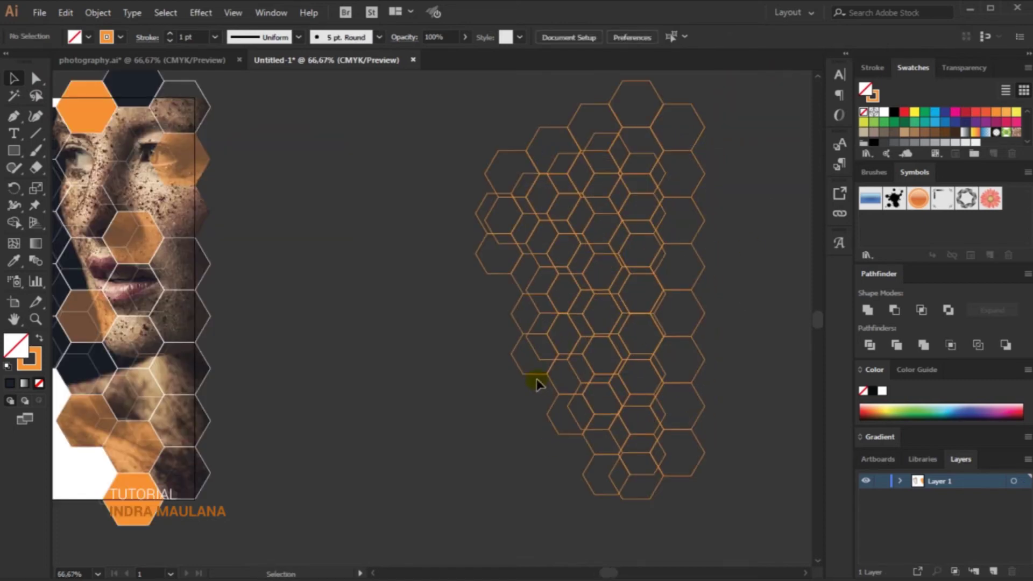
click(323, 310)
key(ctrl+minus)
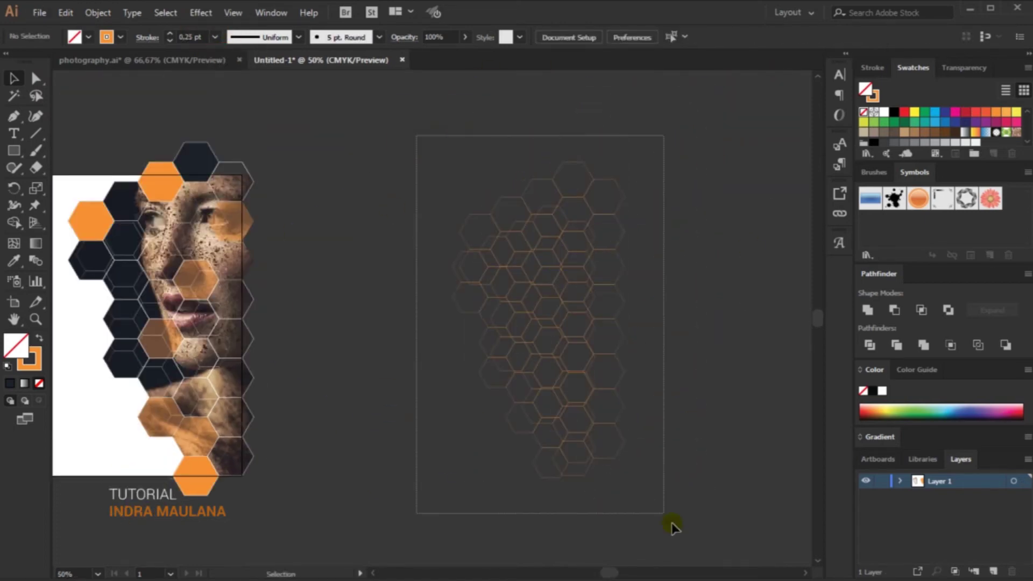
drag(687, 318, 265, 357)
key(ctrl+plus)
mouse_move(272, 457)
mouse_down()
mouse_move(463, 517)
mouse_move(427, 461)
mouse_up()
key(ctrl+minus)
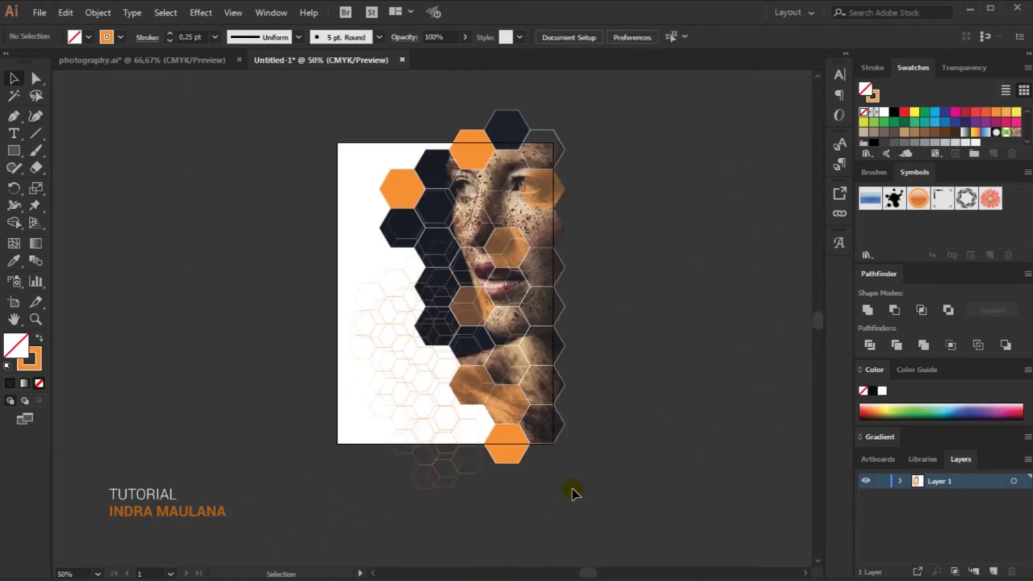
click(611, 411)
Add an opacity mask to the orange hexagon pattern, drawing an artboard-covering rectangle inside it
key(ctrl+plus)
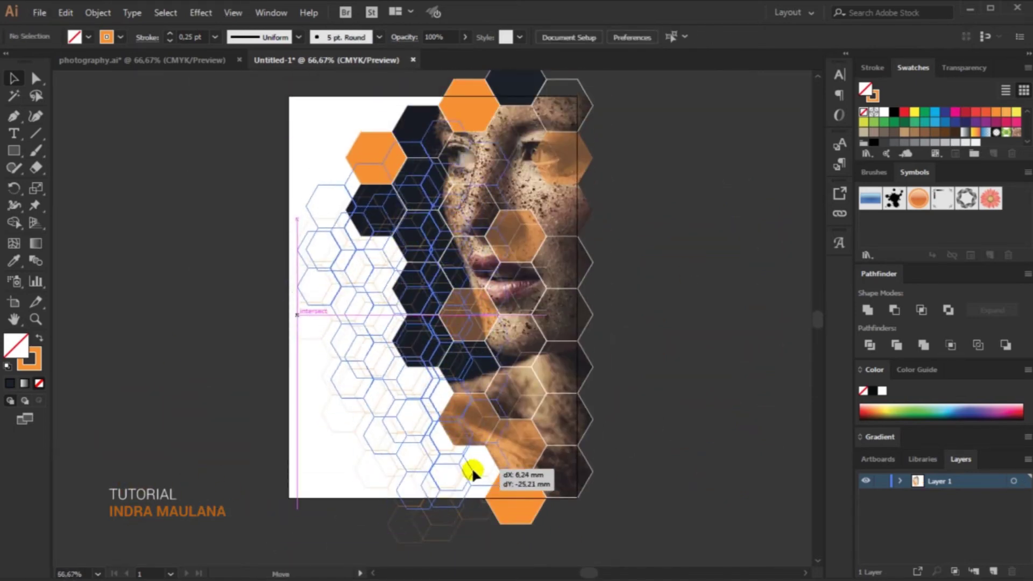
click(369, 376)
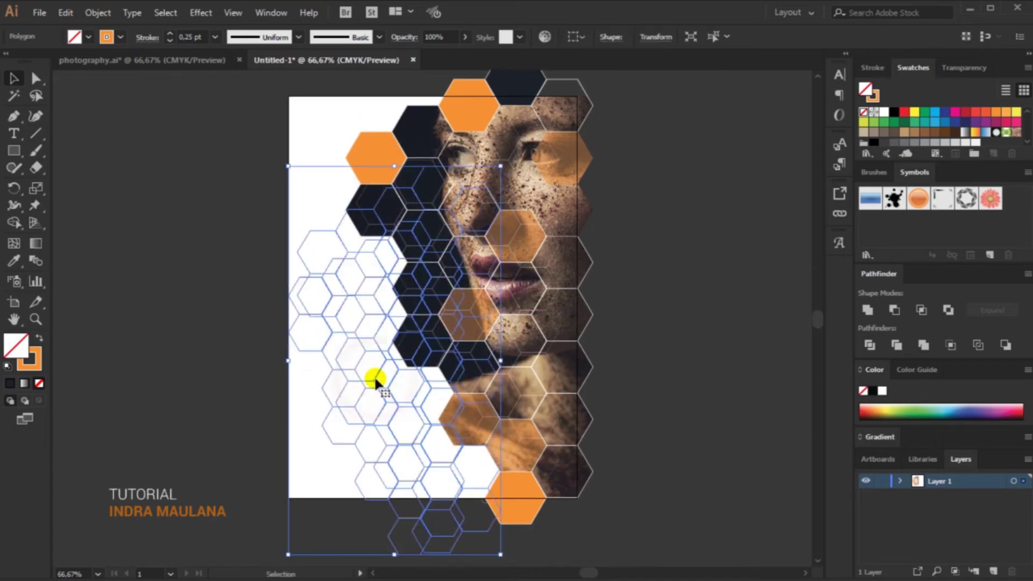
click(261, 15)
click(431, 515)
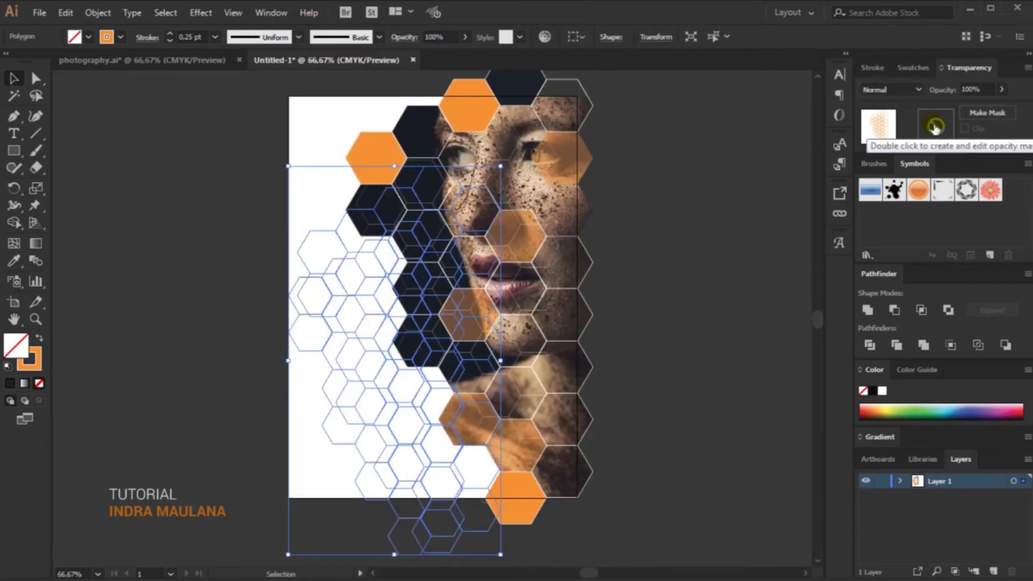
double_click(935, 127)
key(m)
drag(289, 497, 578, 133)
Give the mask rectangle no stroke and a white-to-black gradient fill
key(v)
click(882, 437)
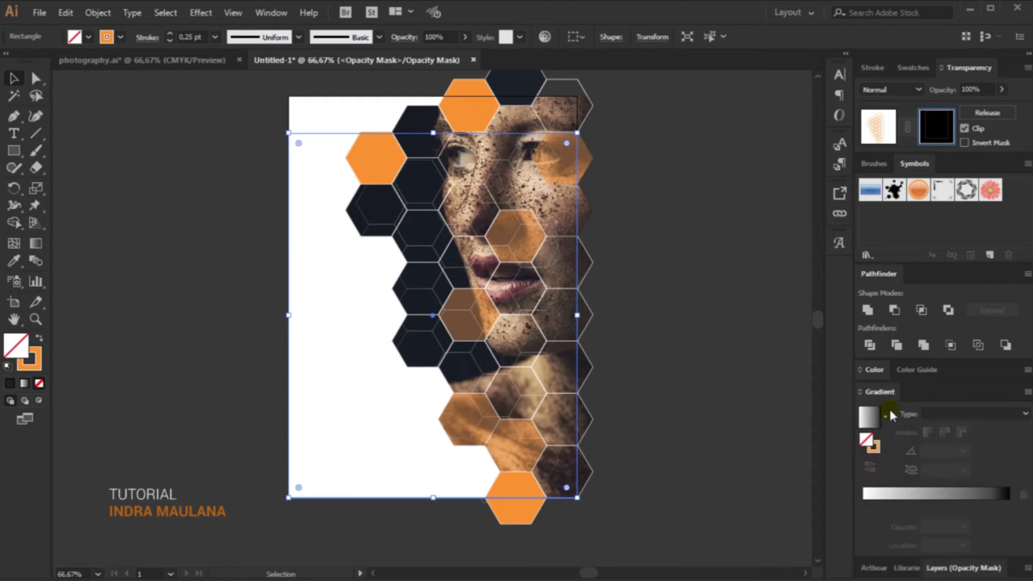
click(121, 36)
click(7, 51)
click(918, 494)
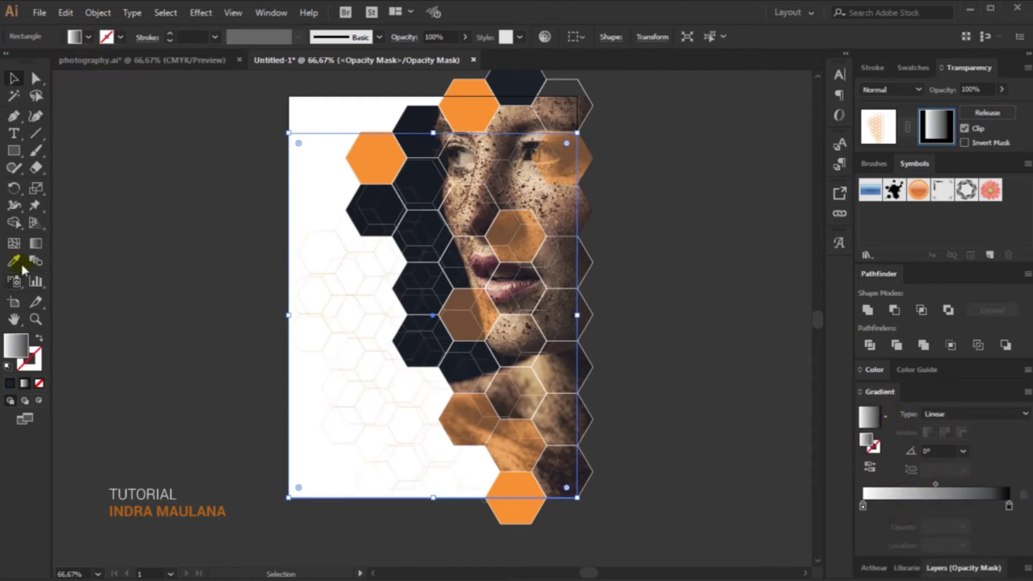
Angle the mask gradient diagonally at about 56° and exit opacity mask editing
key(g)
drag(355, 445, 535, 148)
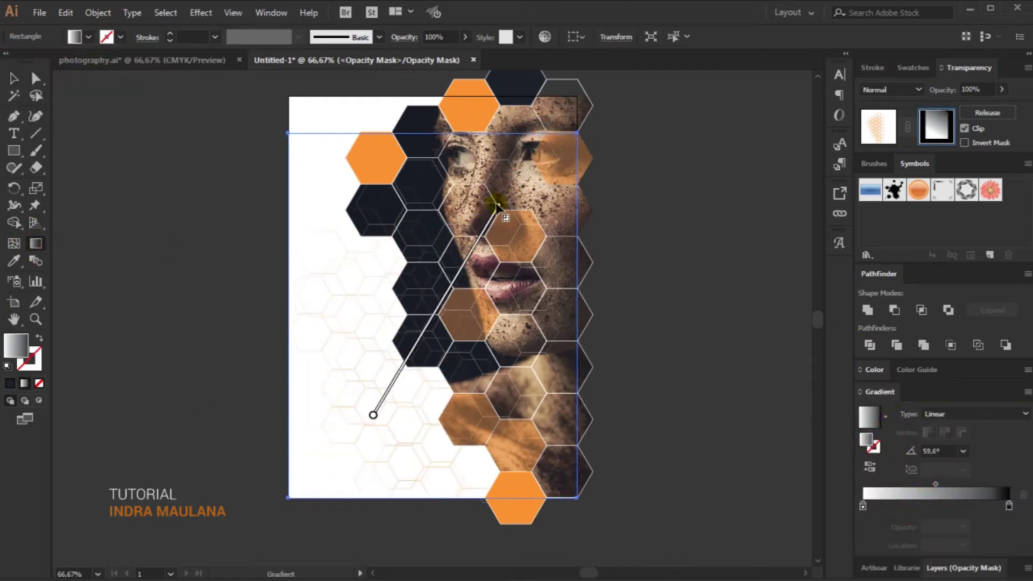
drag(343, 447, 497, 221)
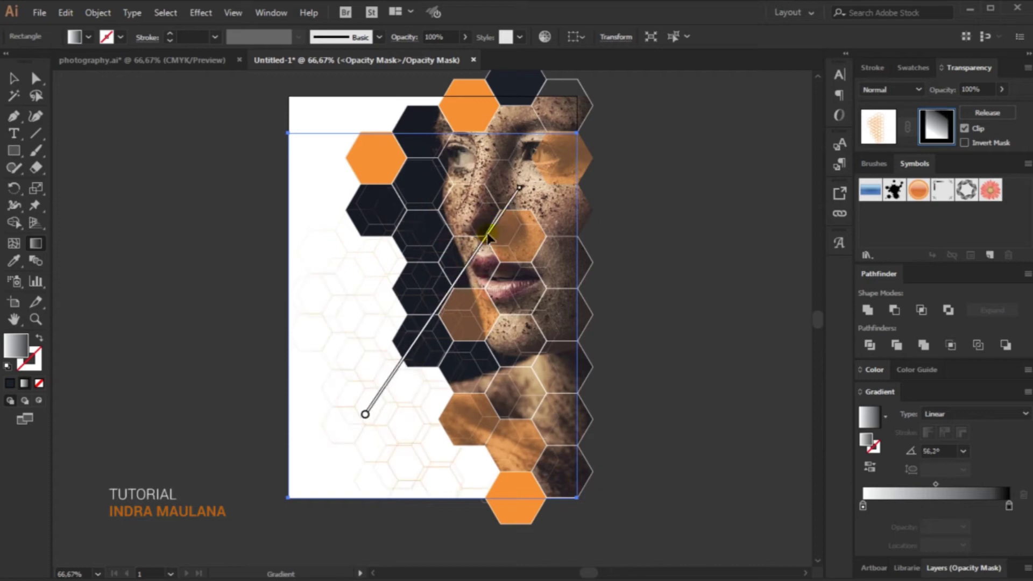
click(878, 126)
Zoom out to the whole flyer and draw a rectangle covering the entire page
key(v)
click(191, 179)
key(ctrl+minus)
drag(291, 170, 515, 466)
click(14, 78)
Fill the page rectangle white and send it behind the artwork
click(39, 338)
click(88, 36)
click(16, 58)
click(64, 13)
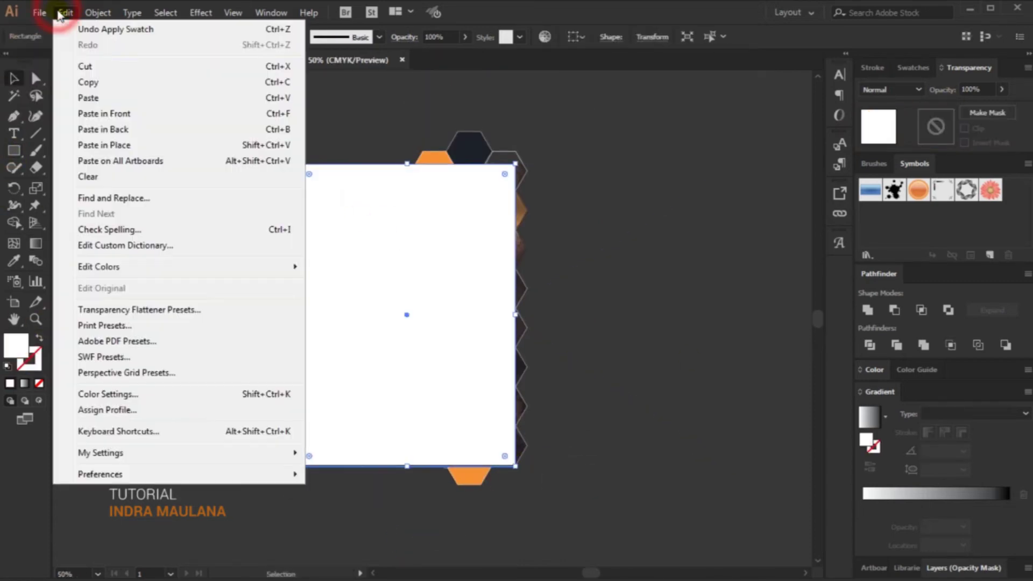
right_click(403, 197)
click(600, 466)
click(64, 12)
click(143, 134)
right_click(288, 195)
Clip all the artwork to the page-sized rectangle with a clipping mask
key(ctrl+a)
right_click(445, 261)
click(484, 362)
click(636, 205)
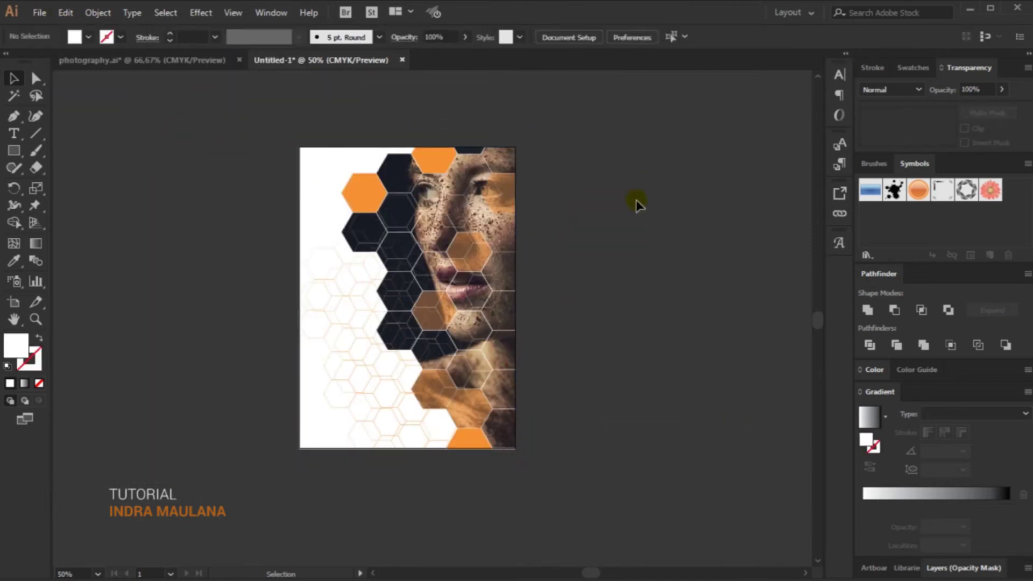
scroll(191, 306, up, 1)
Draw a large hexagon at the page's left edge and fill it orange
click(14, 151)
click(81, 187)
drag(362, 276, 395, 322)
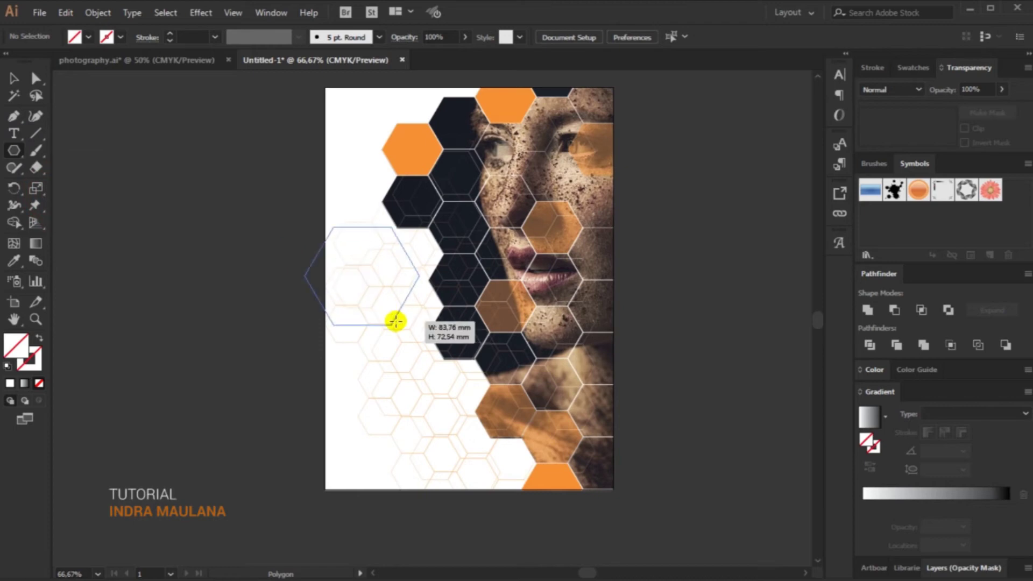
click(913, 67)
click(996, 111)
key(v)
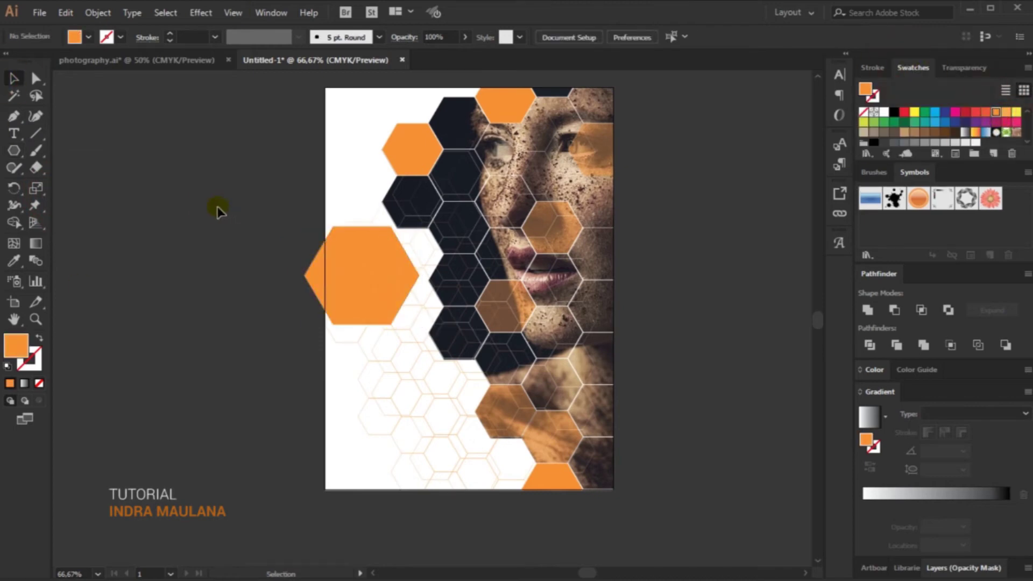
scroll(372, 253, up, 2)
click(156, 180)
Scroll over the page to review the layout, returning to the Selection tool
scroll(157, 180, down, 1)
scroll(189, 244, down, 1)
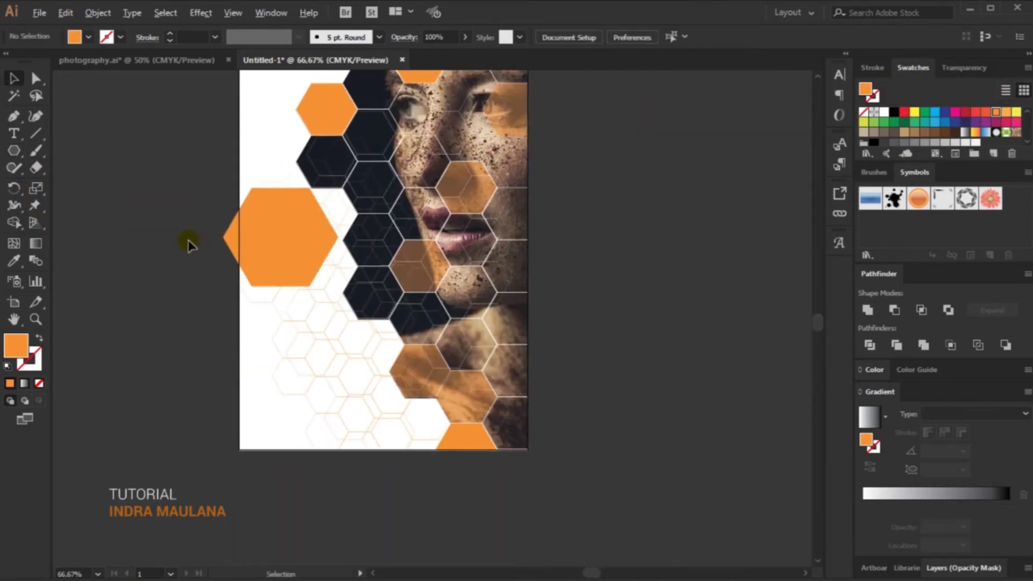
scroll(272, 254, up, 1)
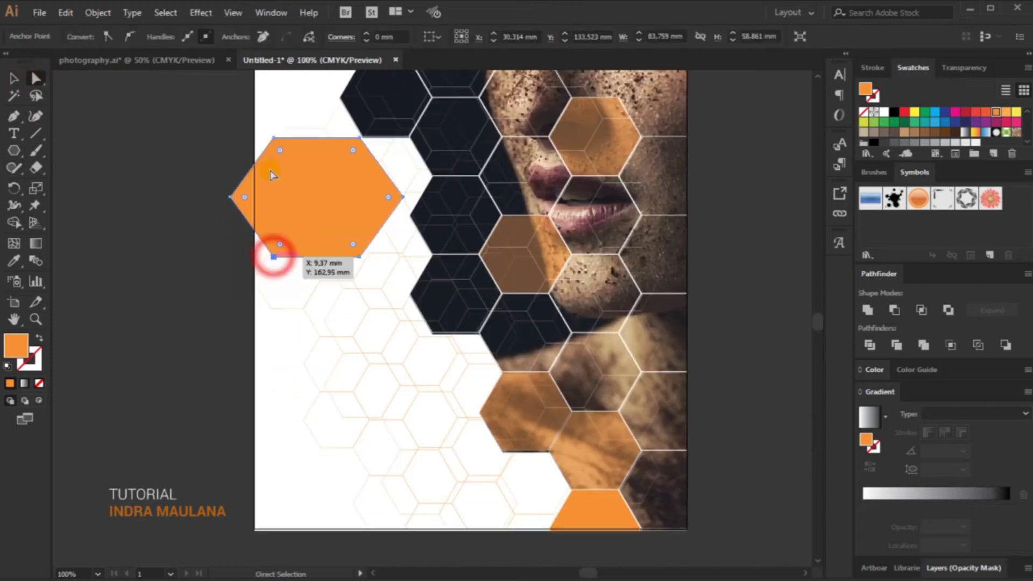
click(208, 223)
scroll(208, 224, down, 1)
click(13, 80)
scroll(155, 286, up, 2)
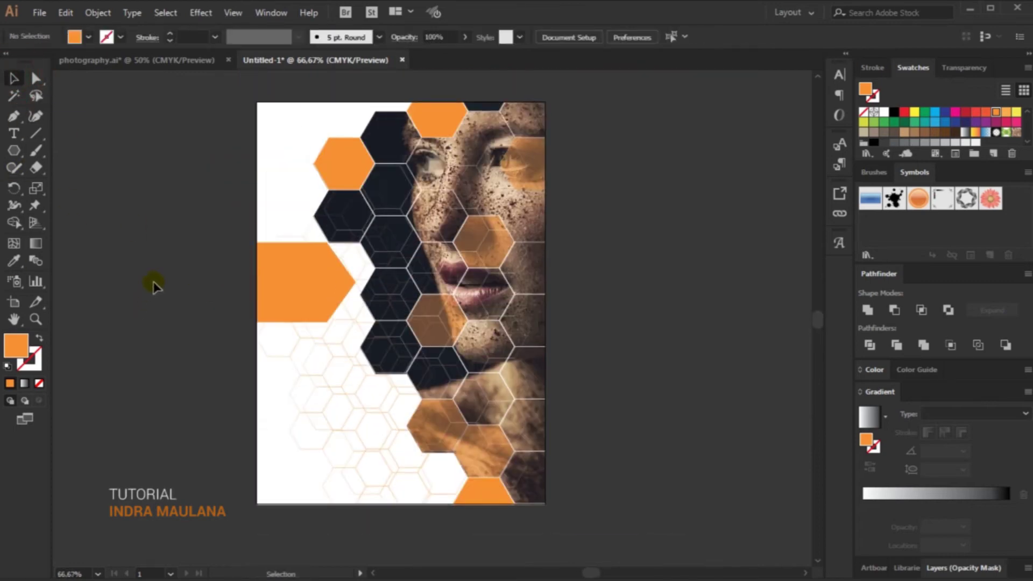
Start a text line at lower left and add a vertical guide at the page's left edge
key(t)
click(276, 400)
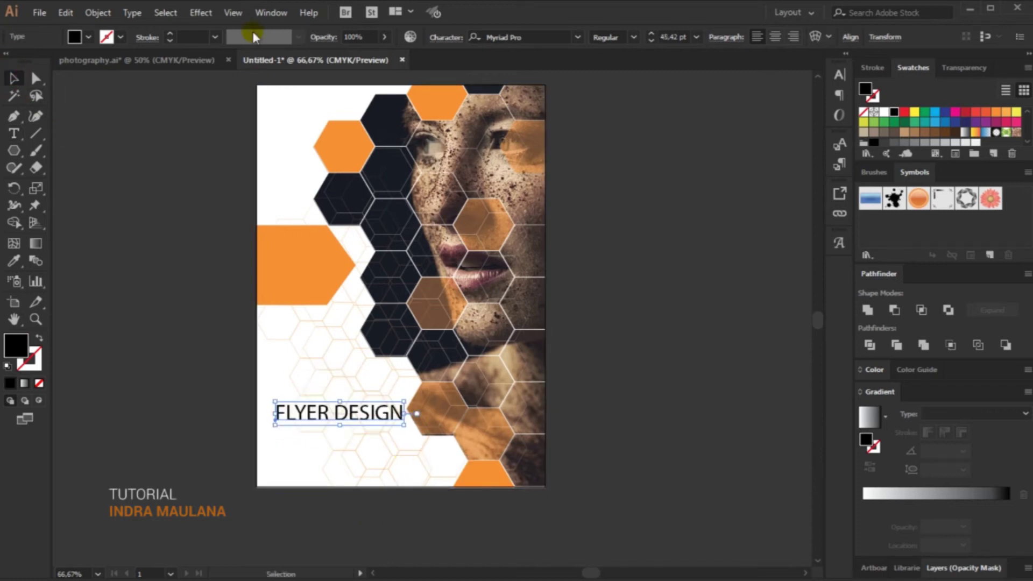
key(ctrl+r)
drag(173, 157, 264, 191)
Set the FLYER DESIGN line to Roboto Black in dark grey
click(339, 429)
scroll(339, 429, up, 2)
click(542, 38)
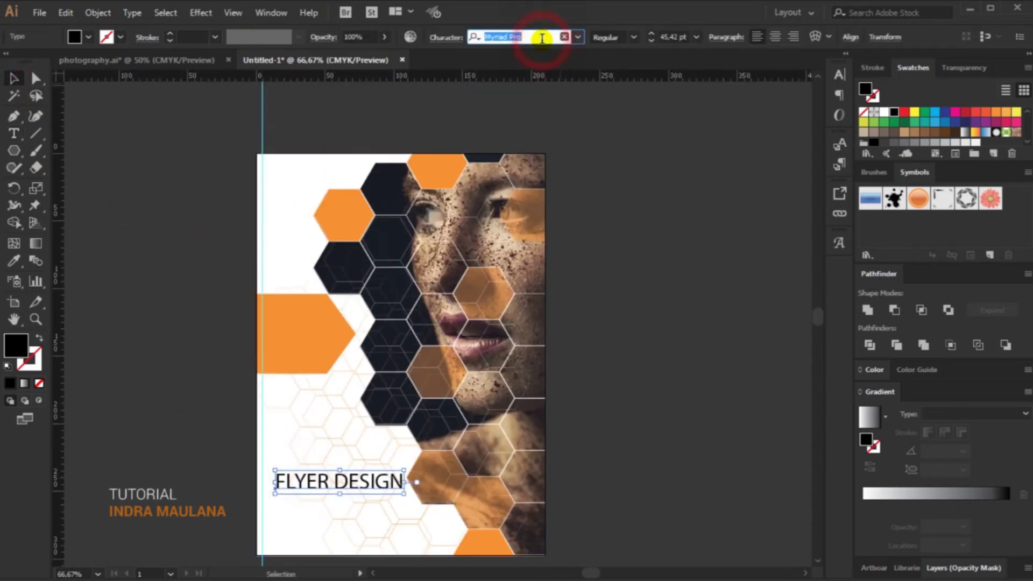
click(633, 37)
click(619, 211)
scroll(648, 350, down, 2)
drag(305, 434, 292, 408)
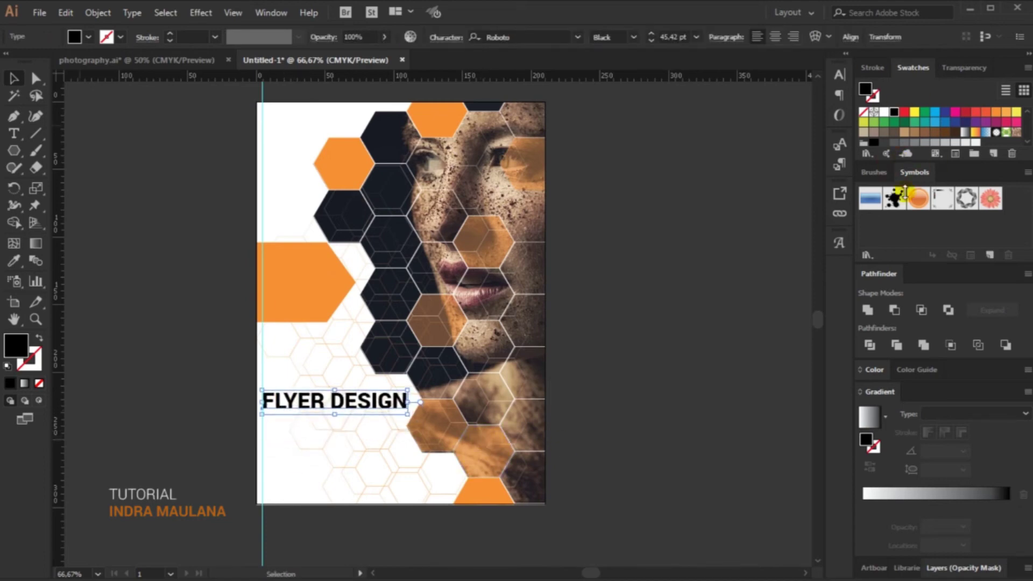
click(884, 142)
Duplicate the heading line, retype it as TUTORIAL and colour it orange
click(323, 401)
triple_click(322, 423)
text(TUTORIAL)
click(14, 78)
click(996, 112)
click(592, 417)
Scale the heading down, add an orange Light-weight CREATIVE line above, and paste Lorem ipsum text
click(276, 400)
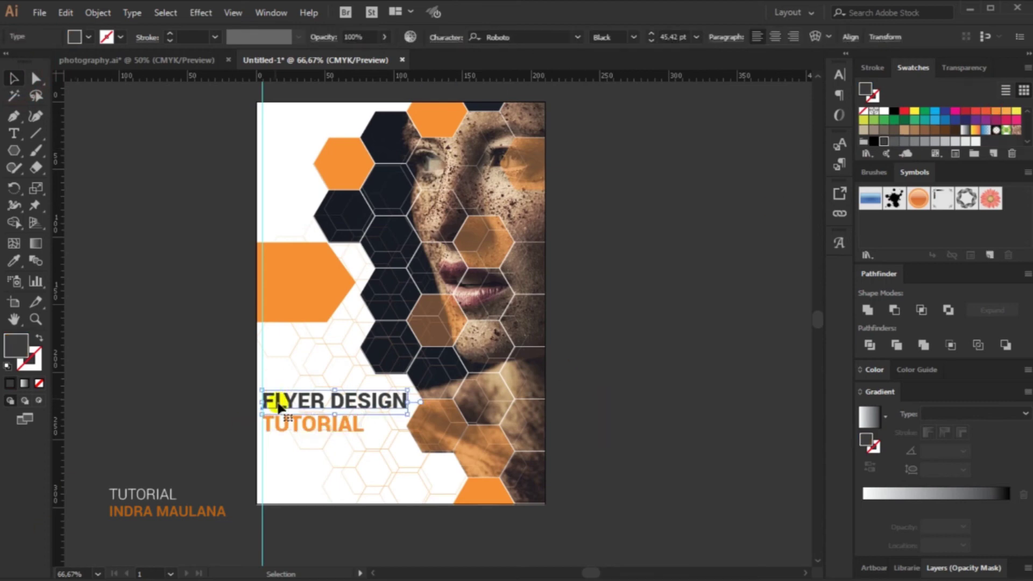
drag(408, 435, 397, 428)
drag(323, 401, 323, 382)
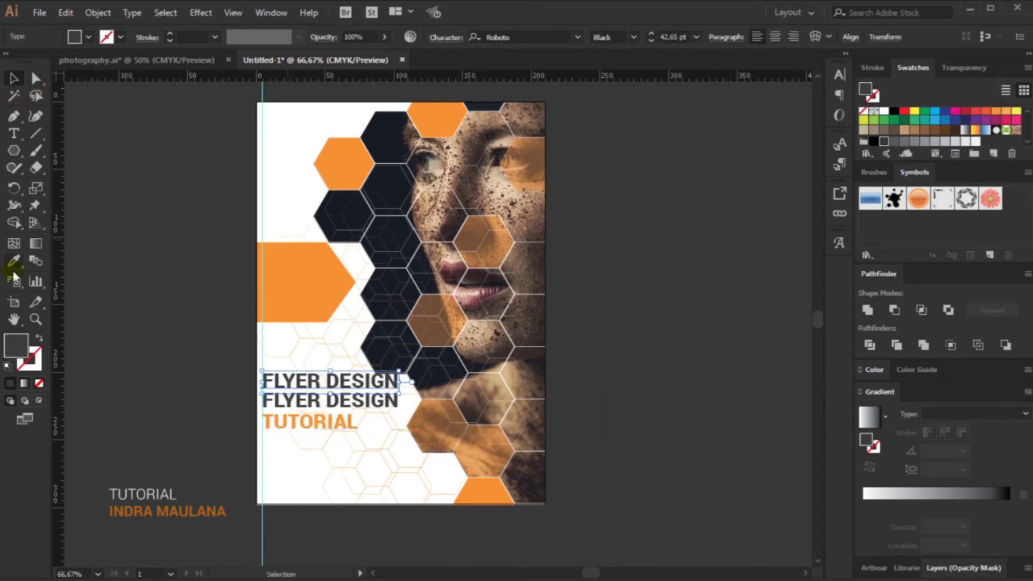
key(Escape)
click(634, 37)
click(613, 81)
click(996, 111)
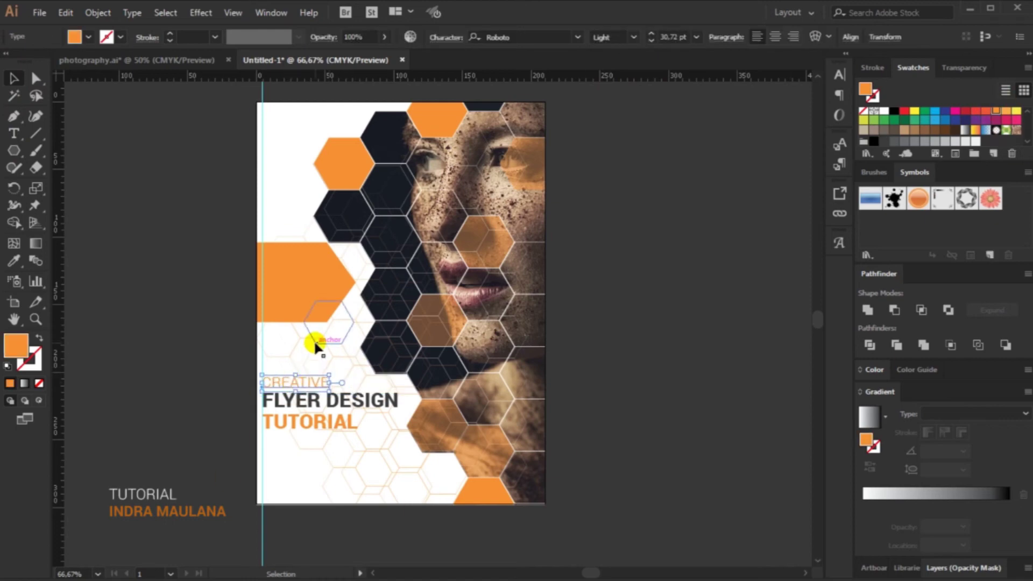
click(237, 327)
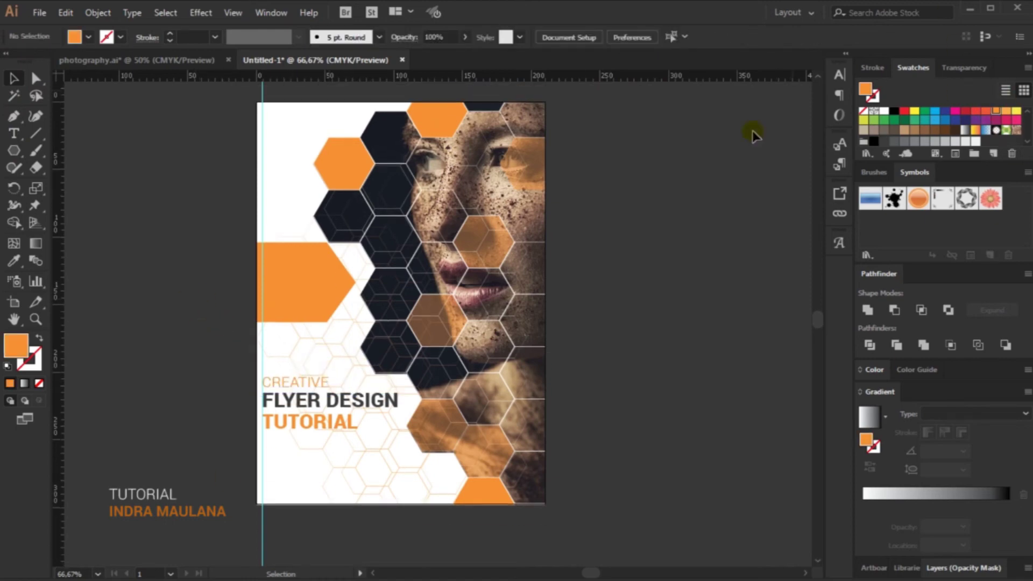
key(ctrl+v)
scroll(664, 422, down, 4)
Move the Lorem ipsum paragraph below the heading
scroll(634, 449, up, 5)
drag(476, 319, 257, 383)
click(307, 530)
key(ctrl+minus)
key(t)
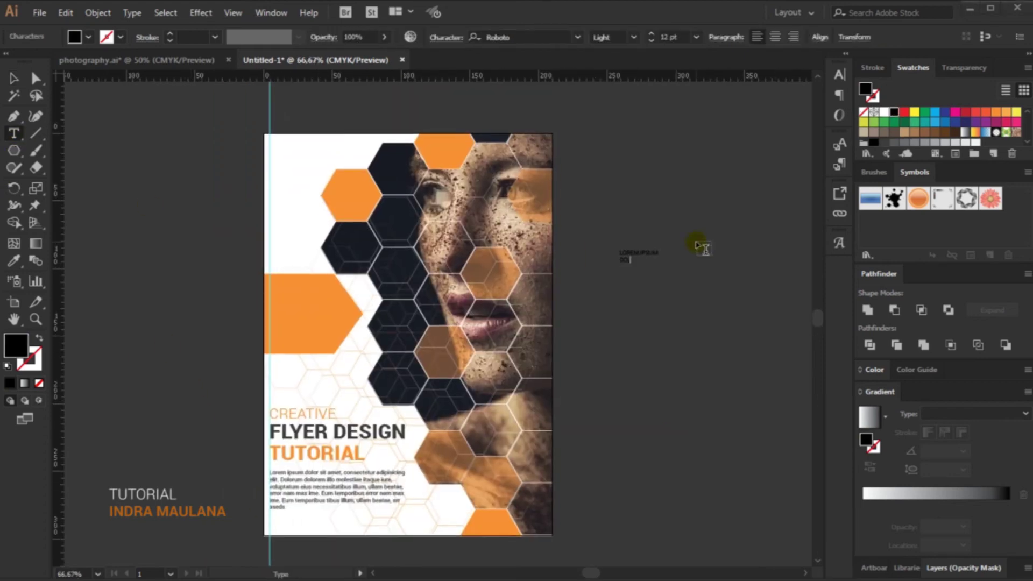
Style the LOREM IPSUM DOLOR label in Roboto Bold, with LOREM IPSUM orange and DOLOR white
click(614, 37)
click(619, 195)
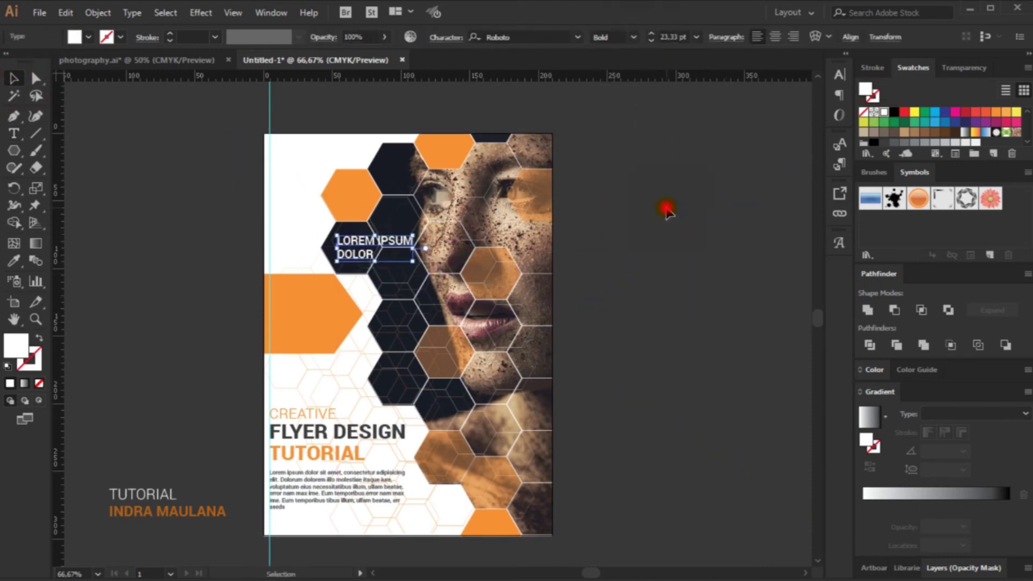
click(996, 111)
click(612, 287)
double_click(355, 237)
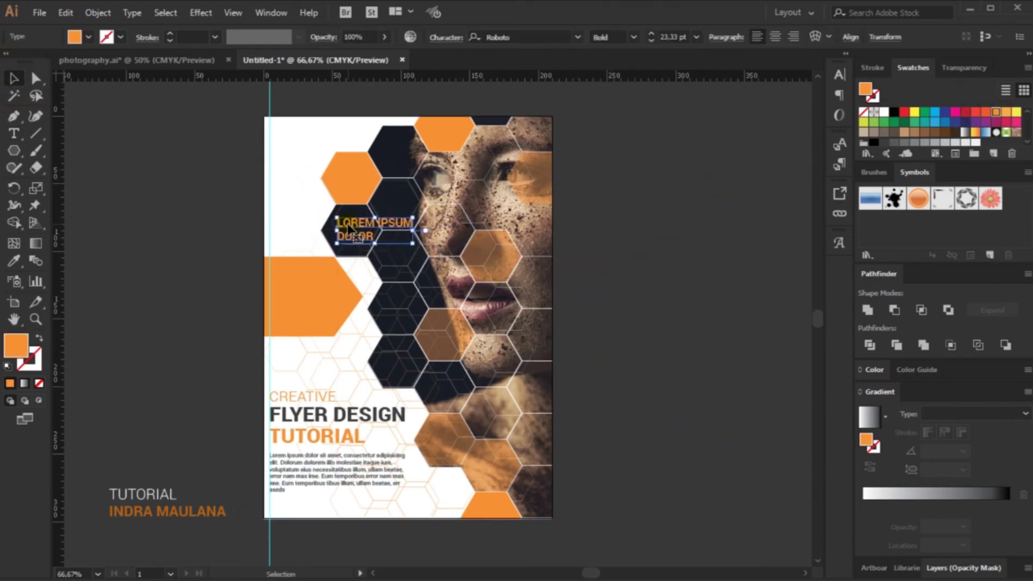
click(884, 112)
Copy the label onto the lower navy hexagon and the other hexagons
mouse_move(383, 235)
mouse_down()
mouse_move(427, 365)
mouse_move(471, 394)
mouse_up()
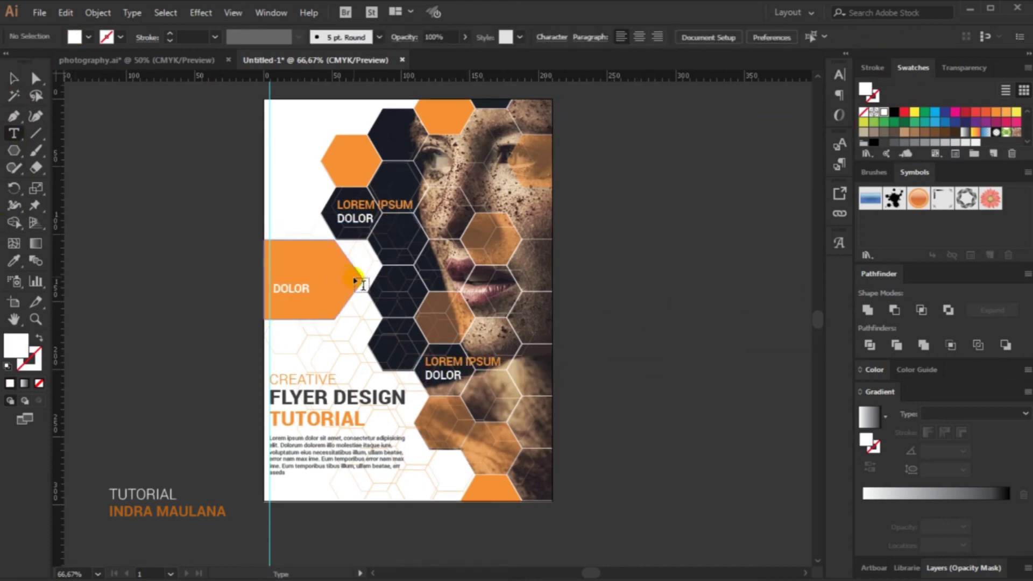
click(724, 274)
scroll(724, 269, up, 3)
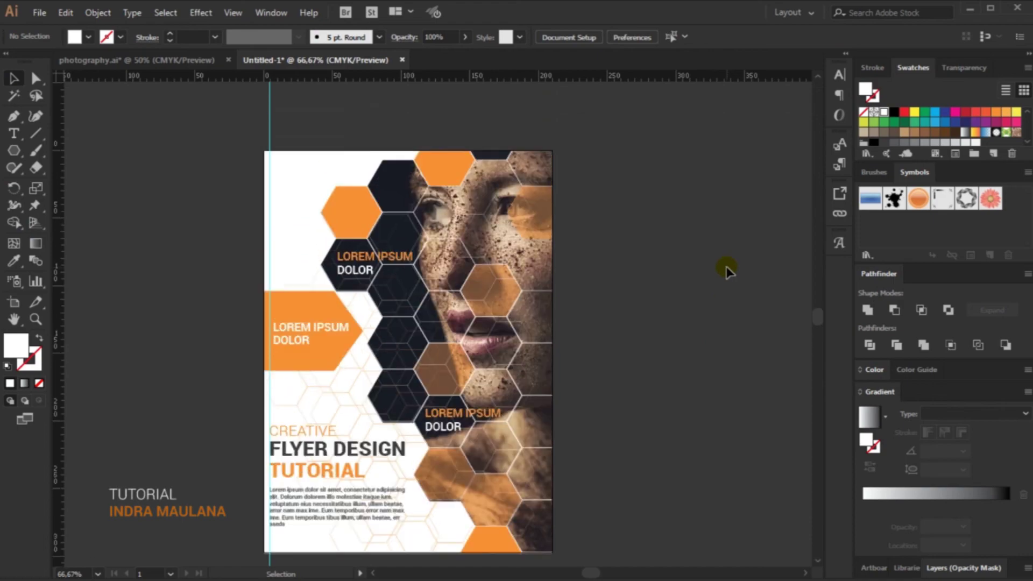
scroll(715, 311, down, 1)
scroll(715, 316, up, 1)
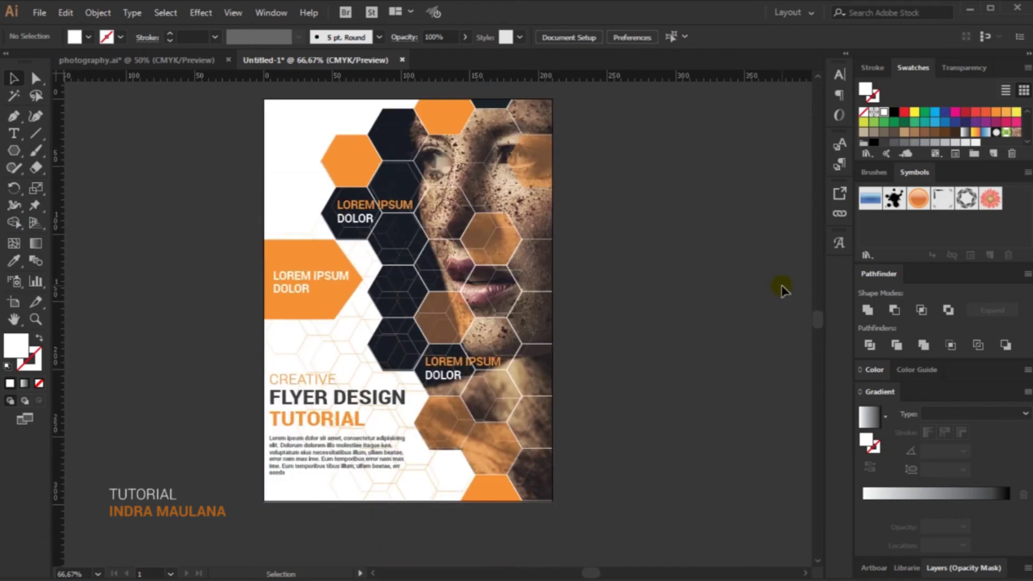